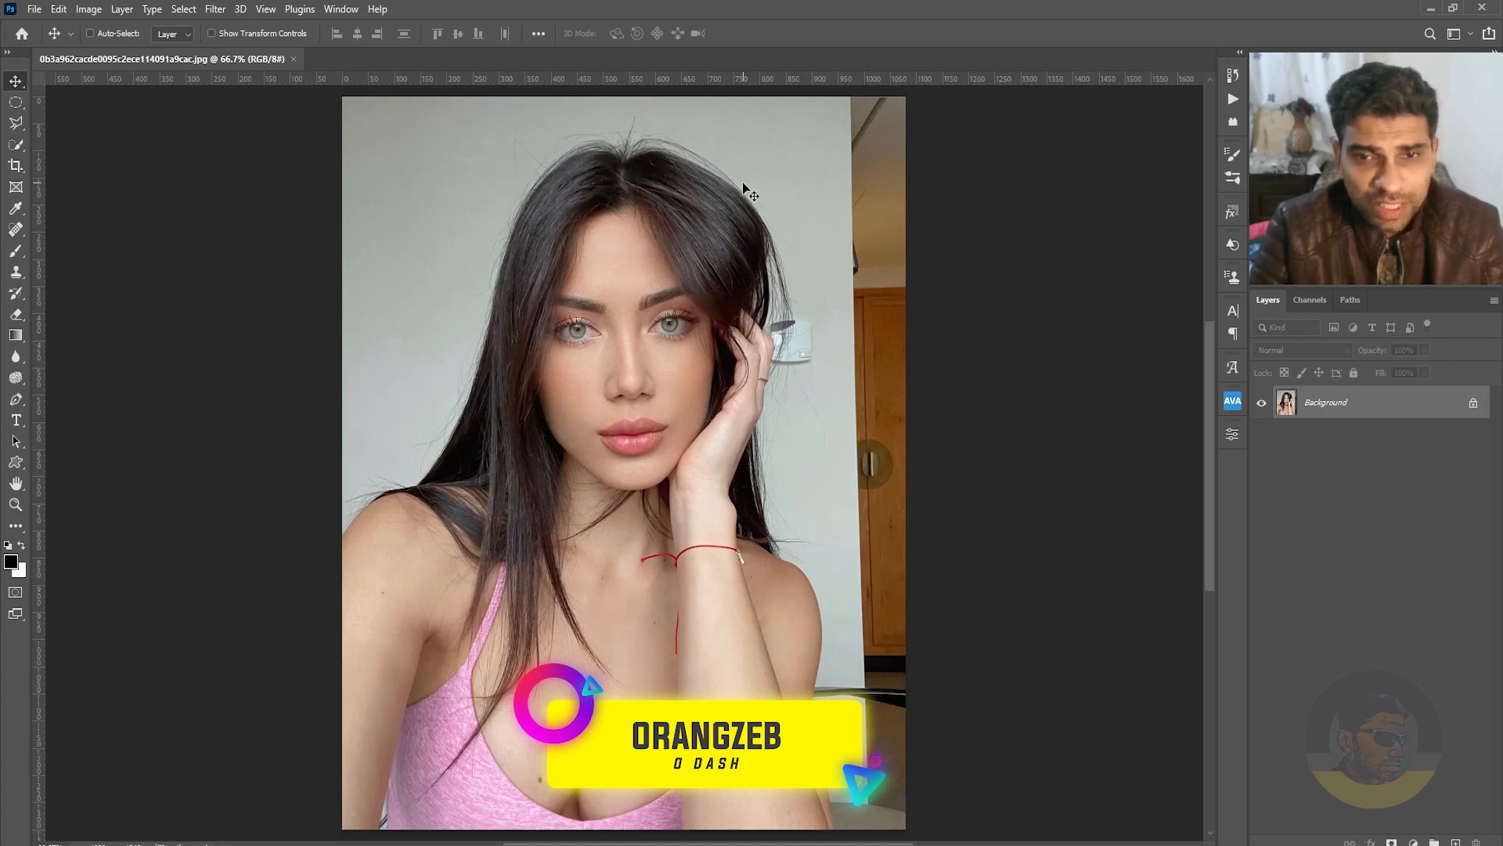
Examine the stray hairs around the woman's head, hand and shoulders up close.
{"action": "left_click_drag", "start_coordinate": [738, 166], "coordinate": [820, 271]}
{"action": "left_click_drag", "start_coordinate": [918, 519], "coordinate": [791, 316]}
{"action": "left_click_drag", "start_coordinate": [816, 564], "coordinate": [767, 438]}
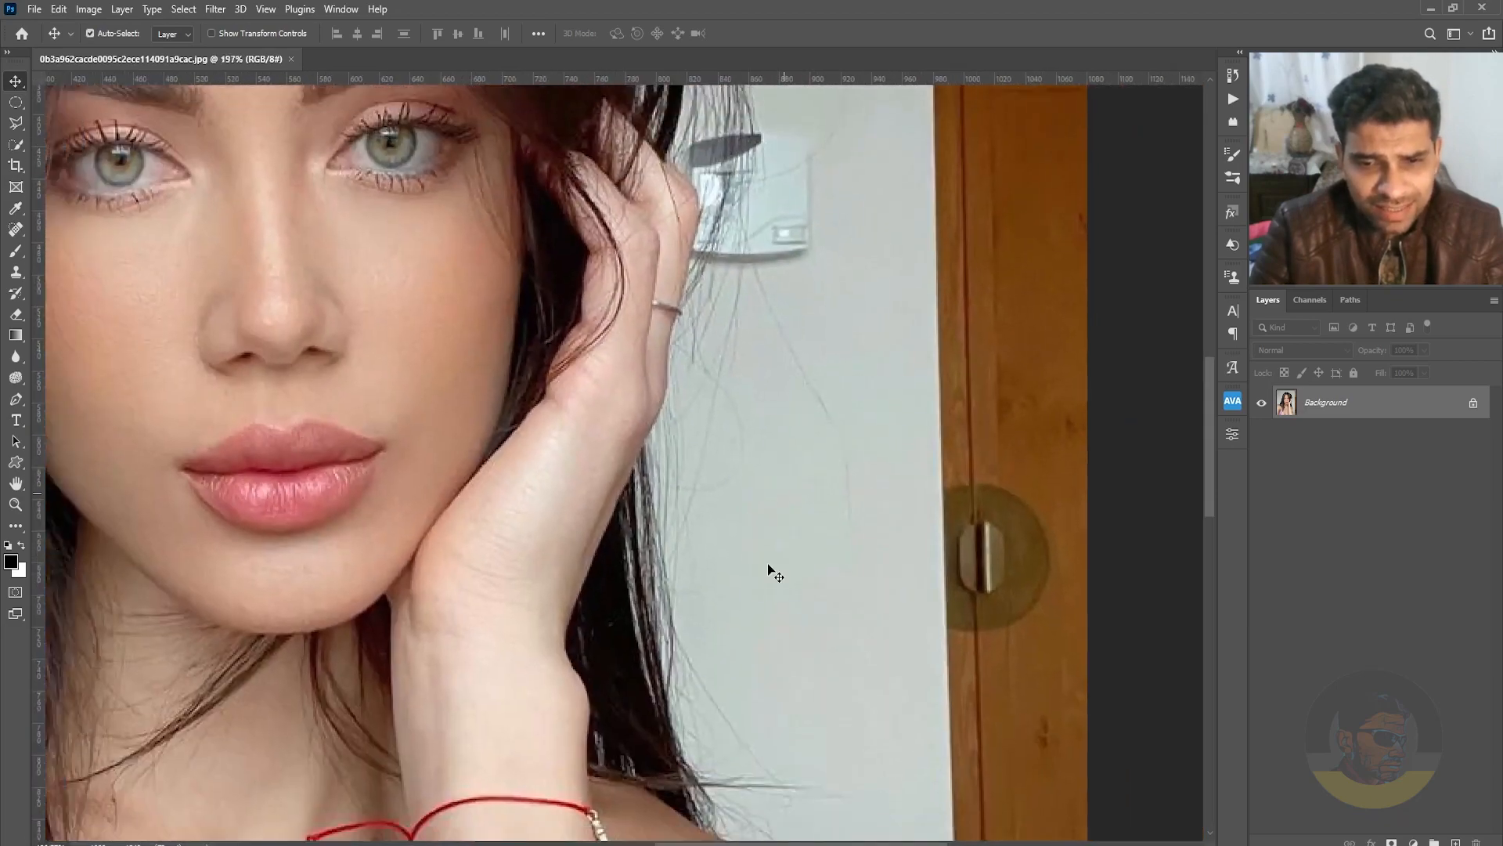
{"action": "left_click_drag", "start_coordinate": [768, 567], "coordinate": [765, 409]}
{"action": "left_click_drag", "start_coordinate": [741, 542], "coordinate": [789, 815]}
{"action": "left_click_drag", "start_coordinate": [654, 196], "coordinate": [735, 621]}
{"action": "left_click_drag", "start_coordinate": [462, 498], "coordinate": [675, 534]}
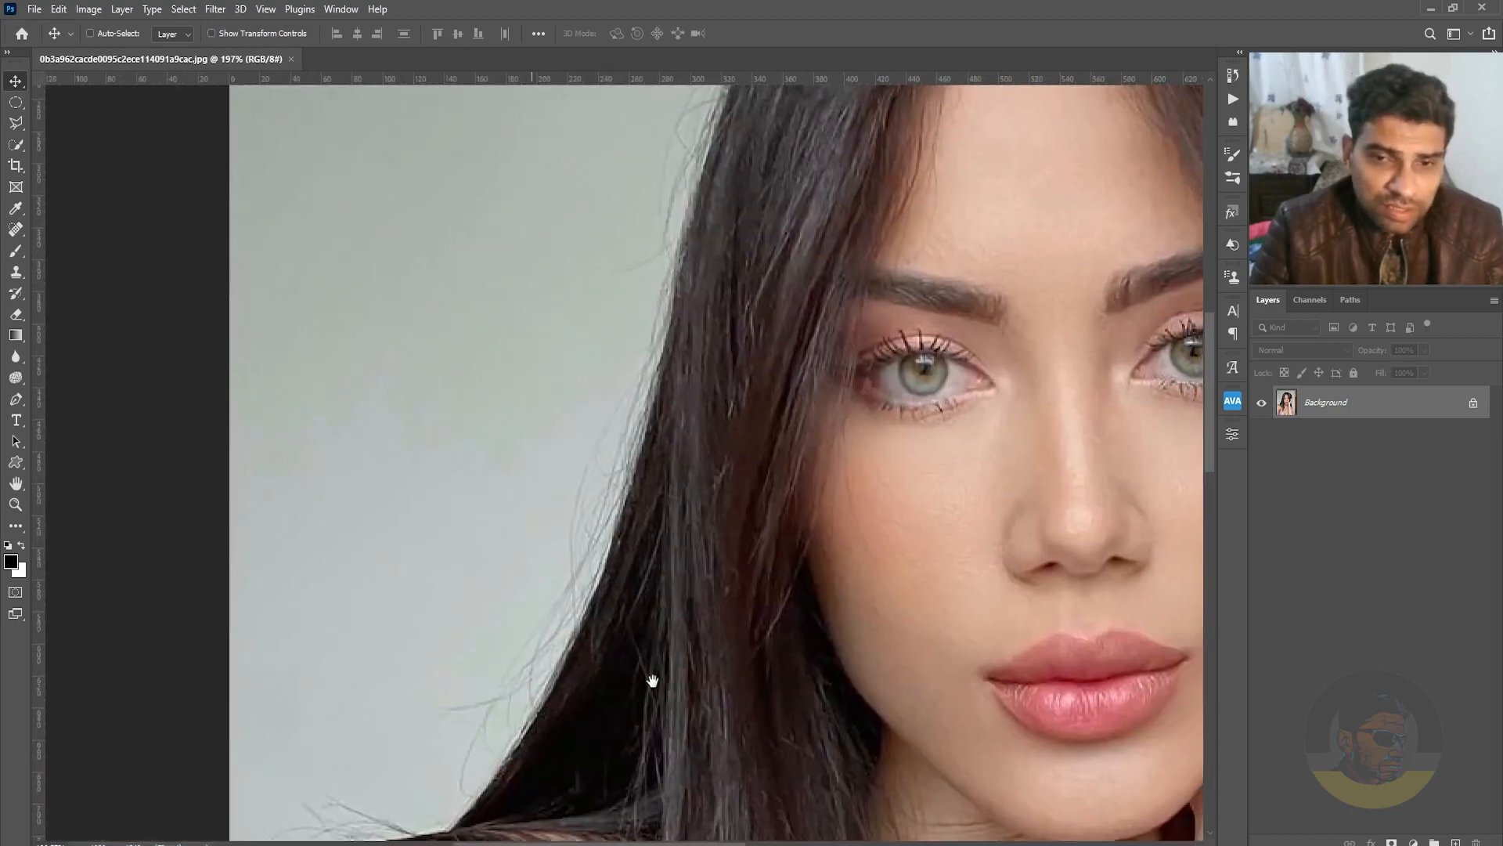
{"action": "left_click_drag", "start_coordinate": [651, 682], "coordinate": [730, 465]}
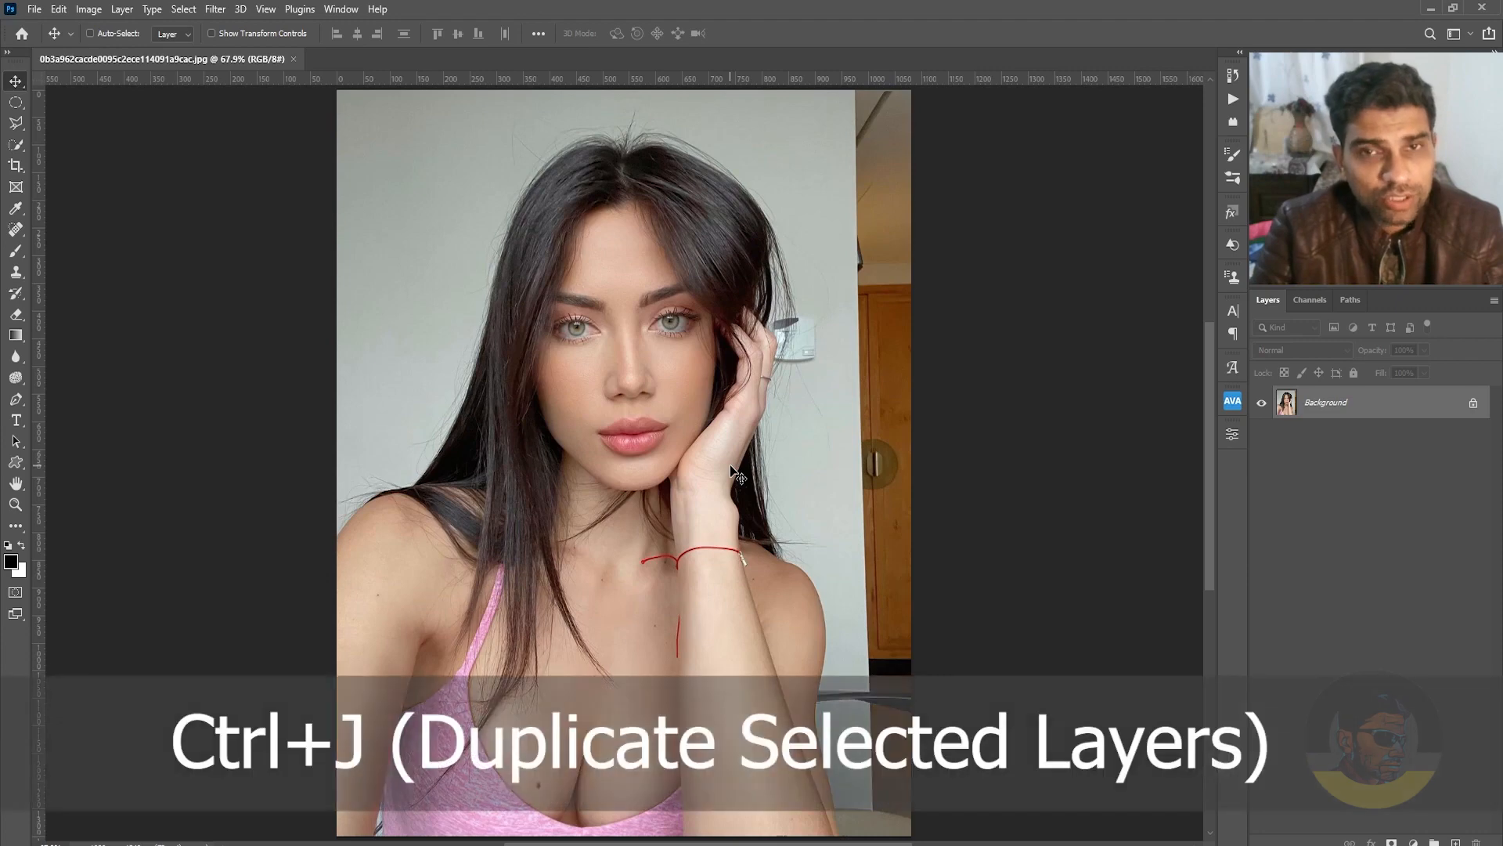
Duplicate the Background layer and apply Dust & Scratches to the copy with radius 13 pixels and threshold 0.
{"action": "key", "text": "ctrl+j"}
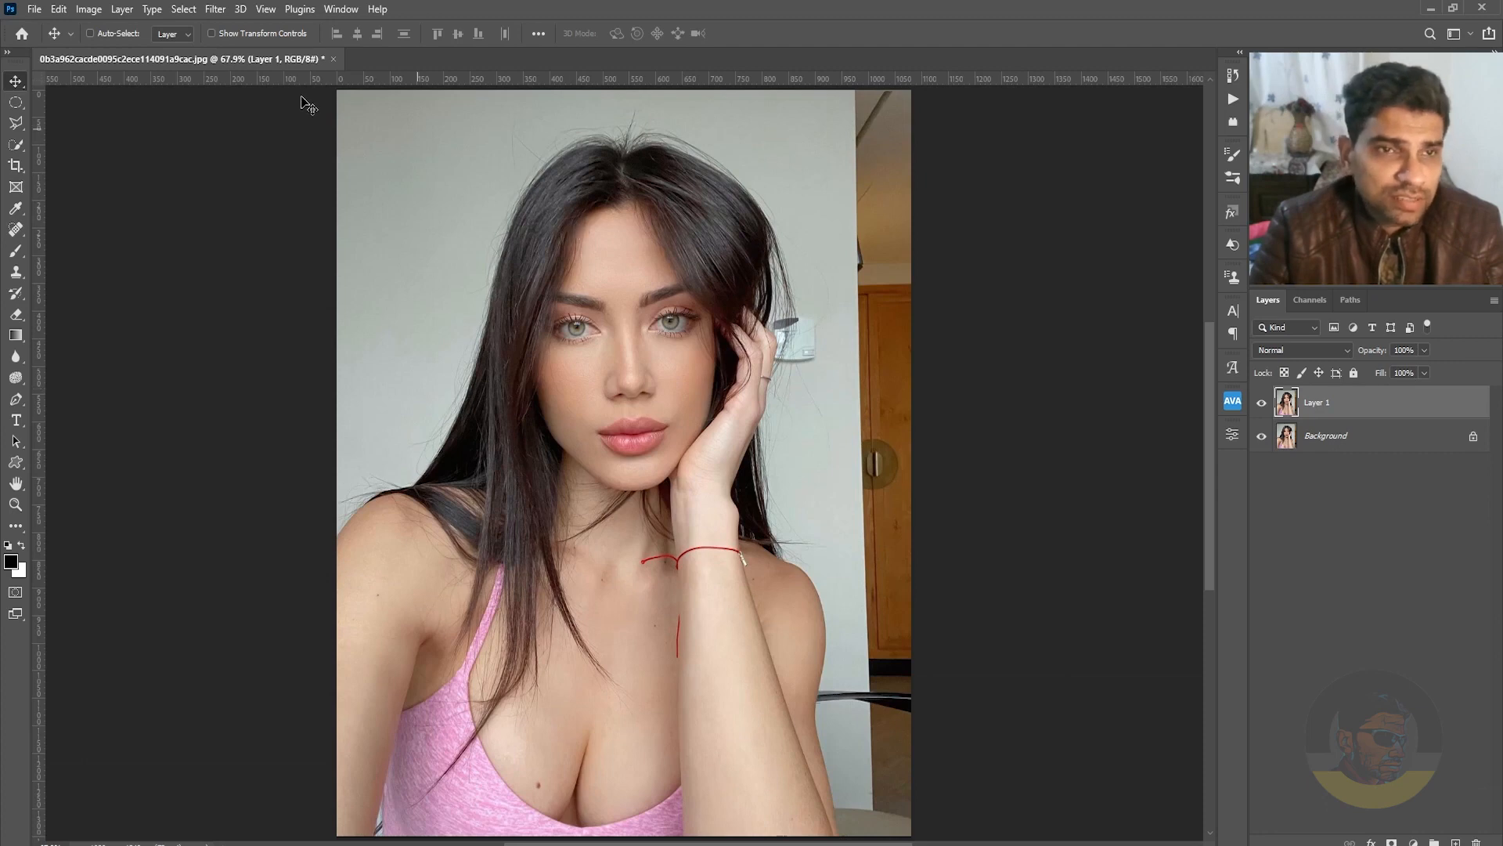
{"action": "left_click", "coordinate": [213, 10]}
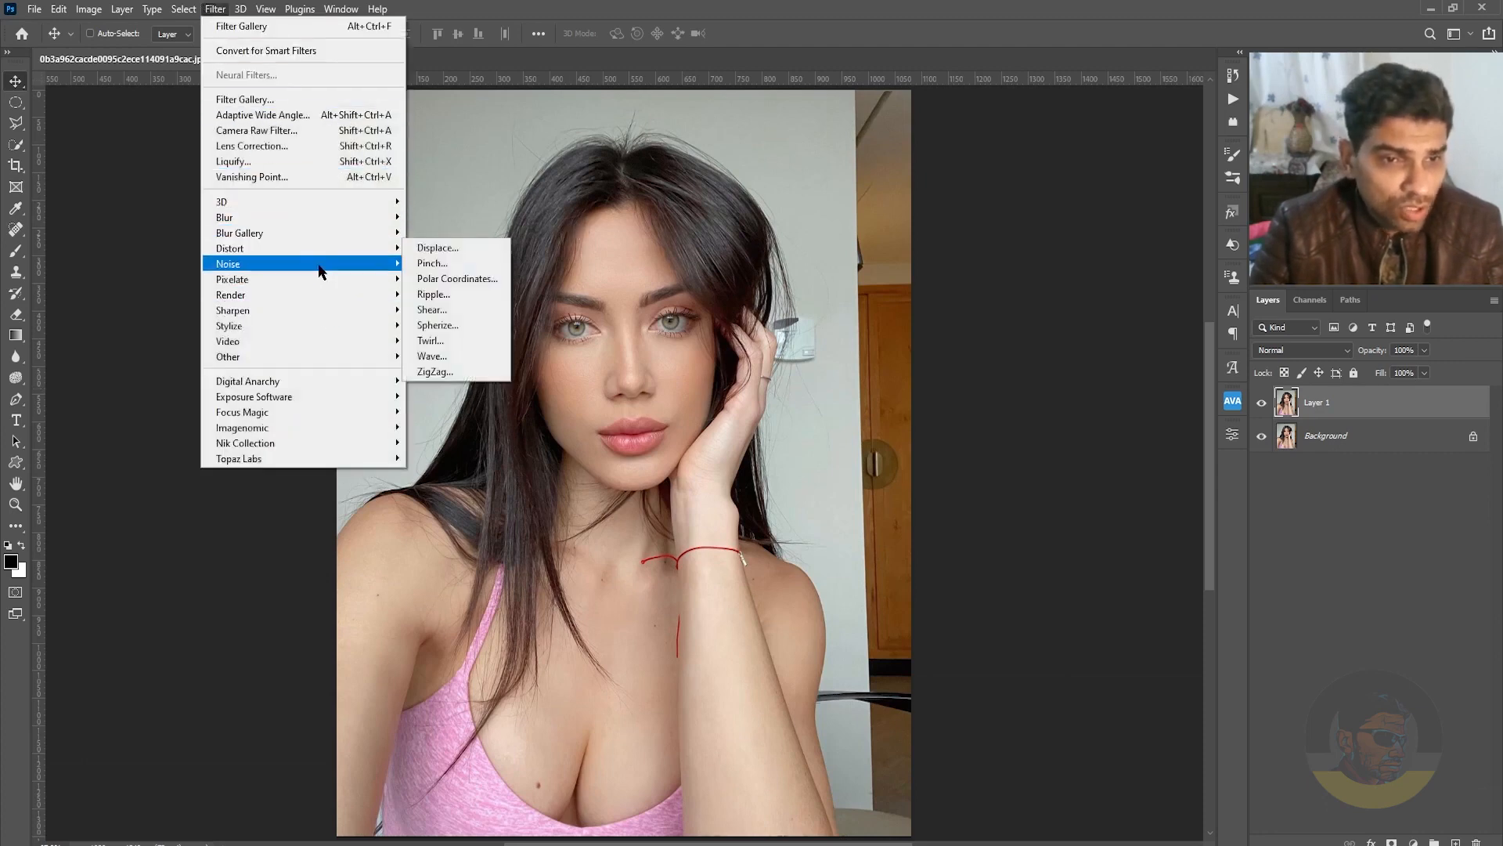
{"action": "mouse_move", "coordinate": [325, 265]}
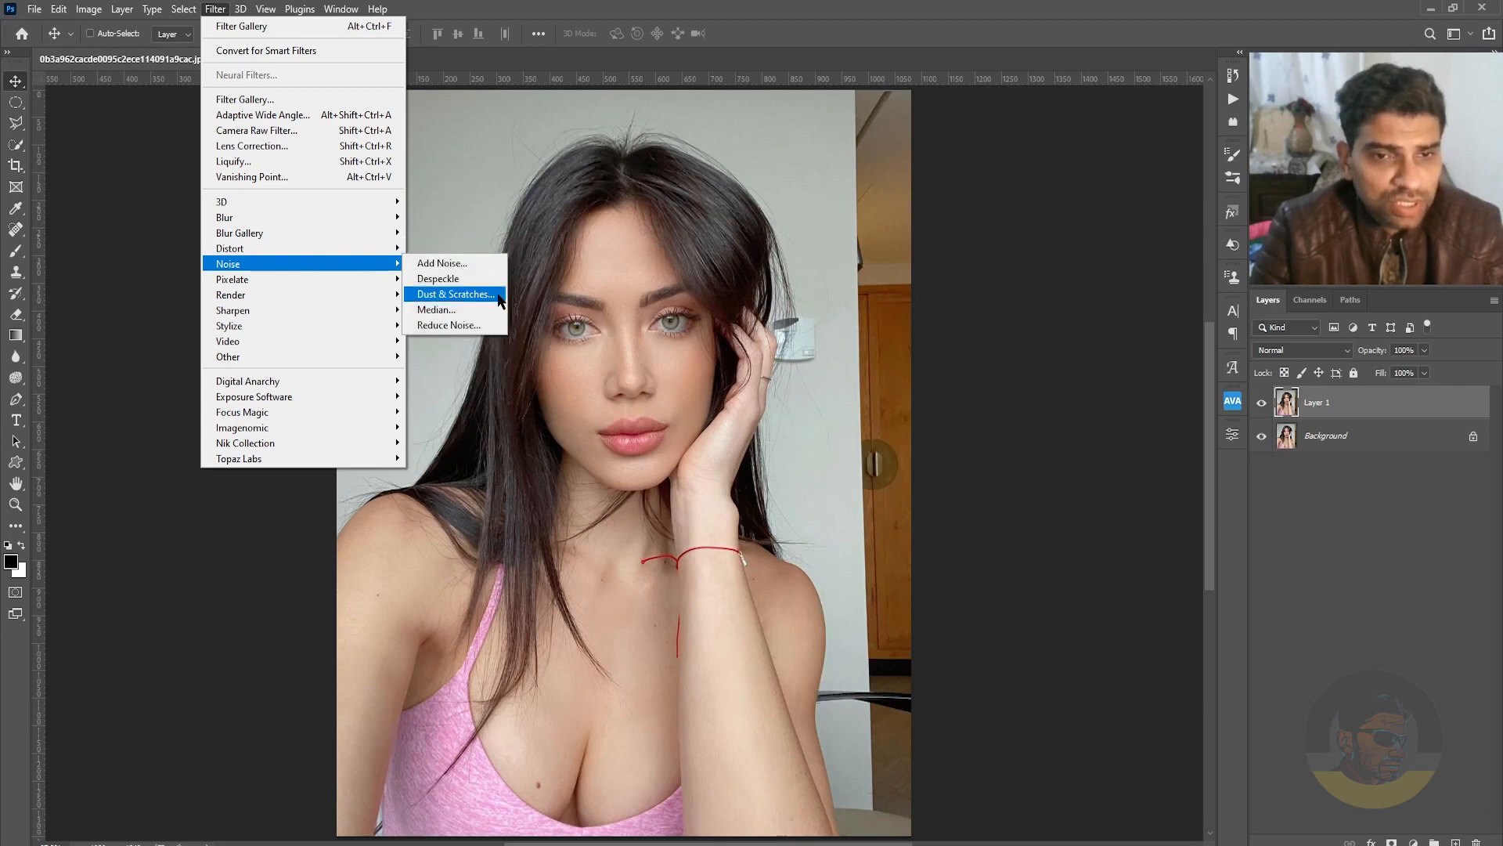
{"action": "left_click", "coordinate": [457, 295]}
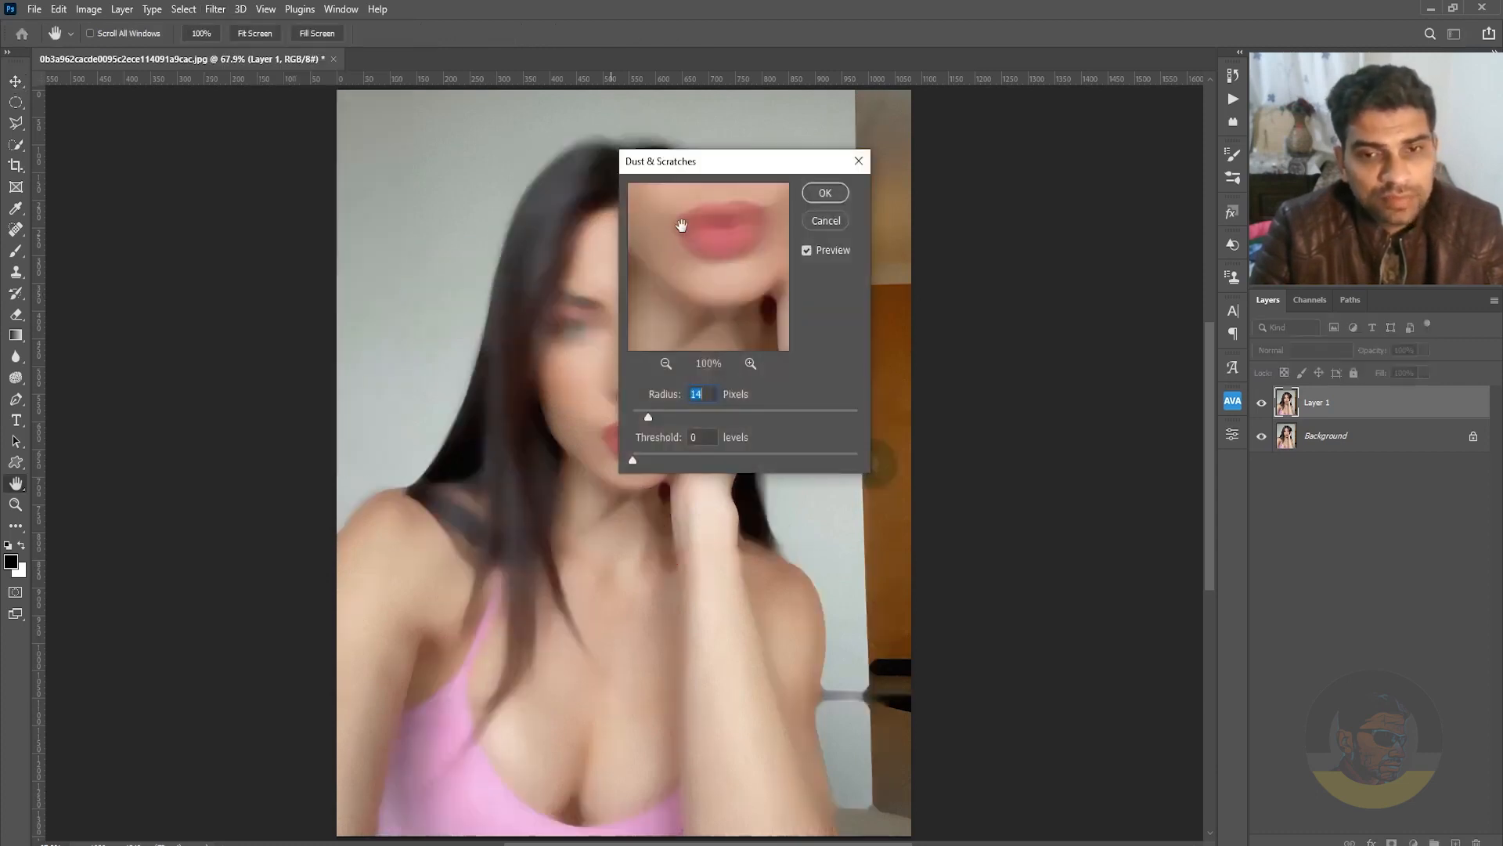
{"action": "left_click_drag", "start_coordinate": [724, 168], "coordinate": [902, 332]}
{"action": "left_click_drag", "start_coordinate": [823, 578], "coordinate": [827, 579]}
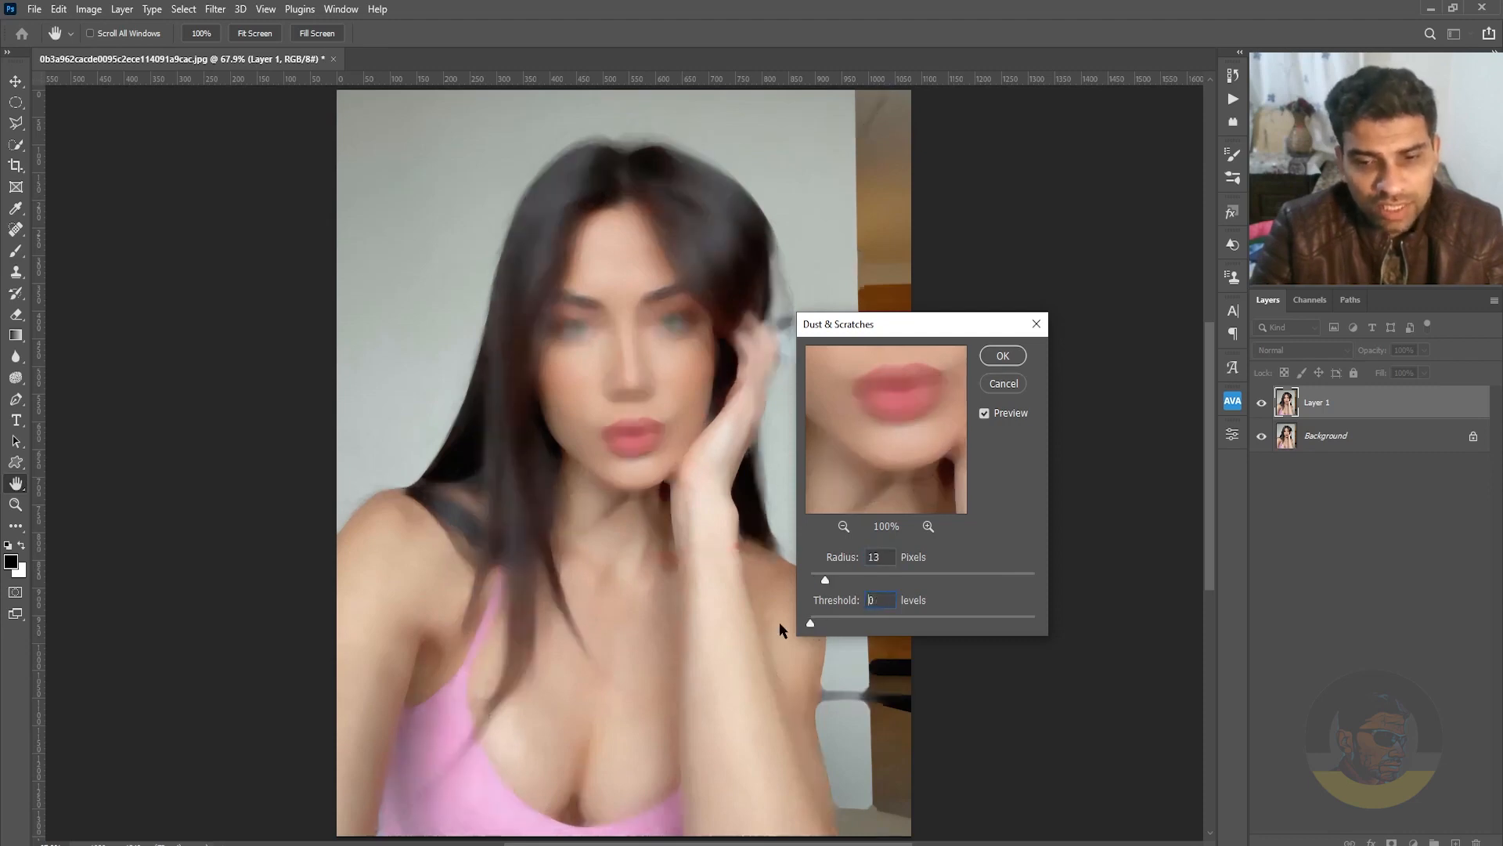
{"action": "left_click", "coordinate": [1005, 355]}
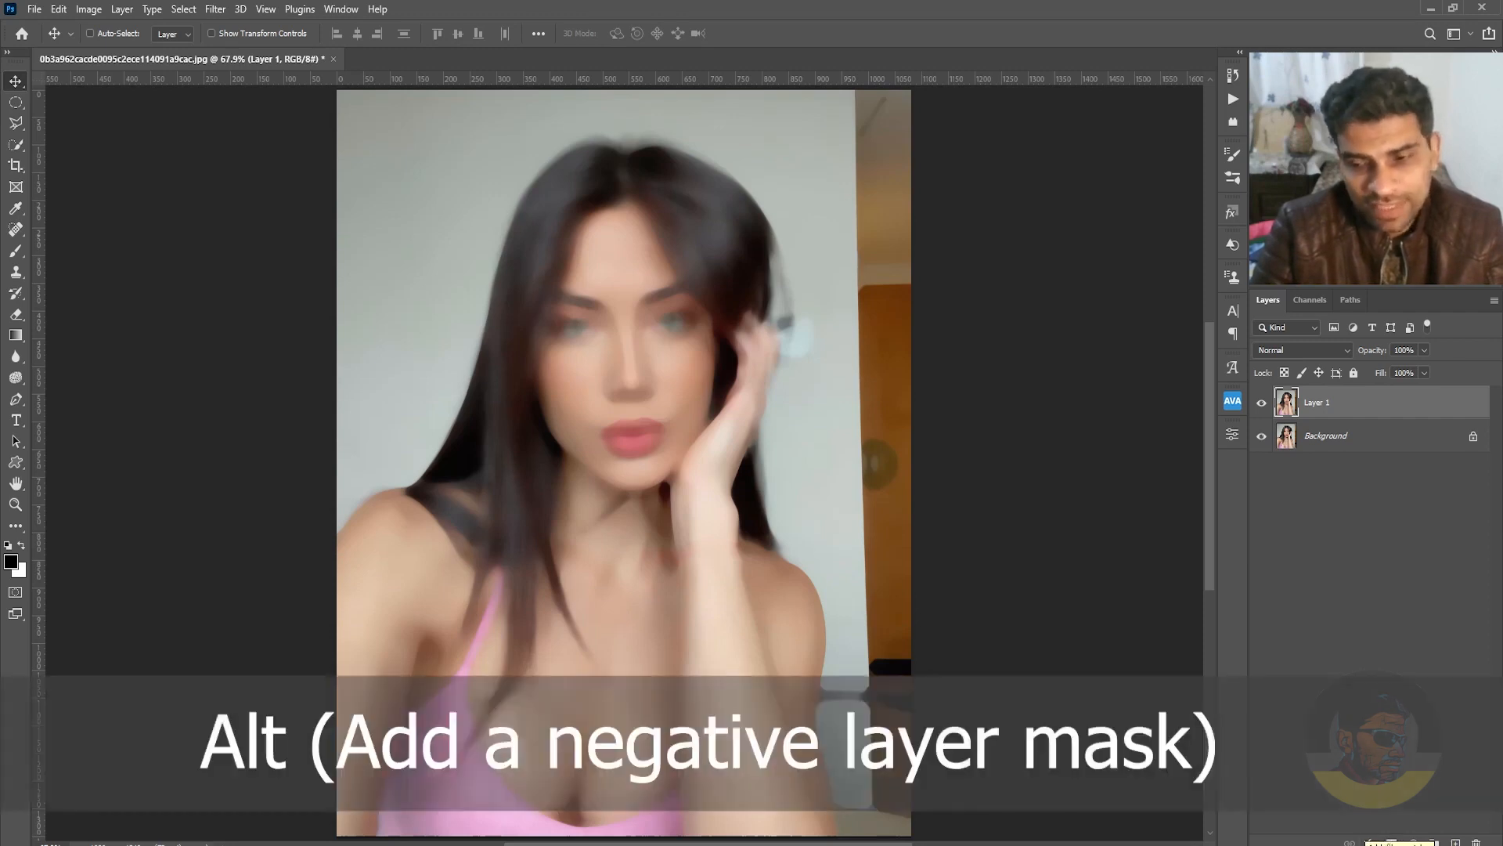
Add a black layer mask to Layer 1 and ready a 90 px Brush with the default white foreground colour.
{"action": "left_click", "coordinate": [1392, 842], "text": "alt"}
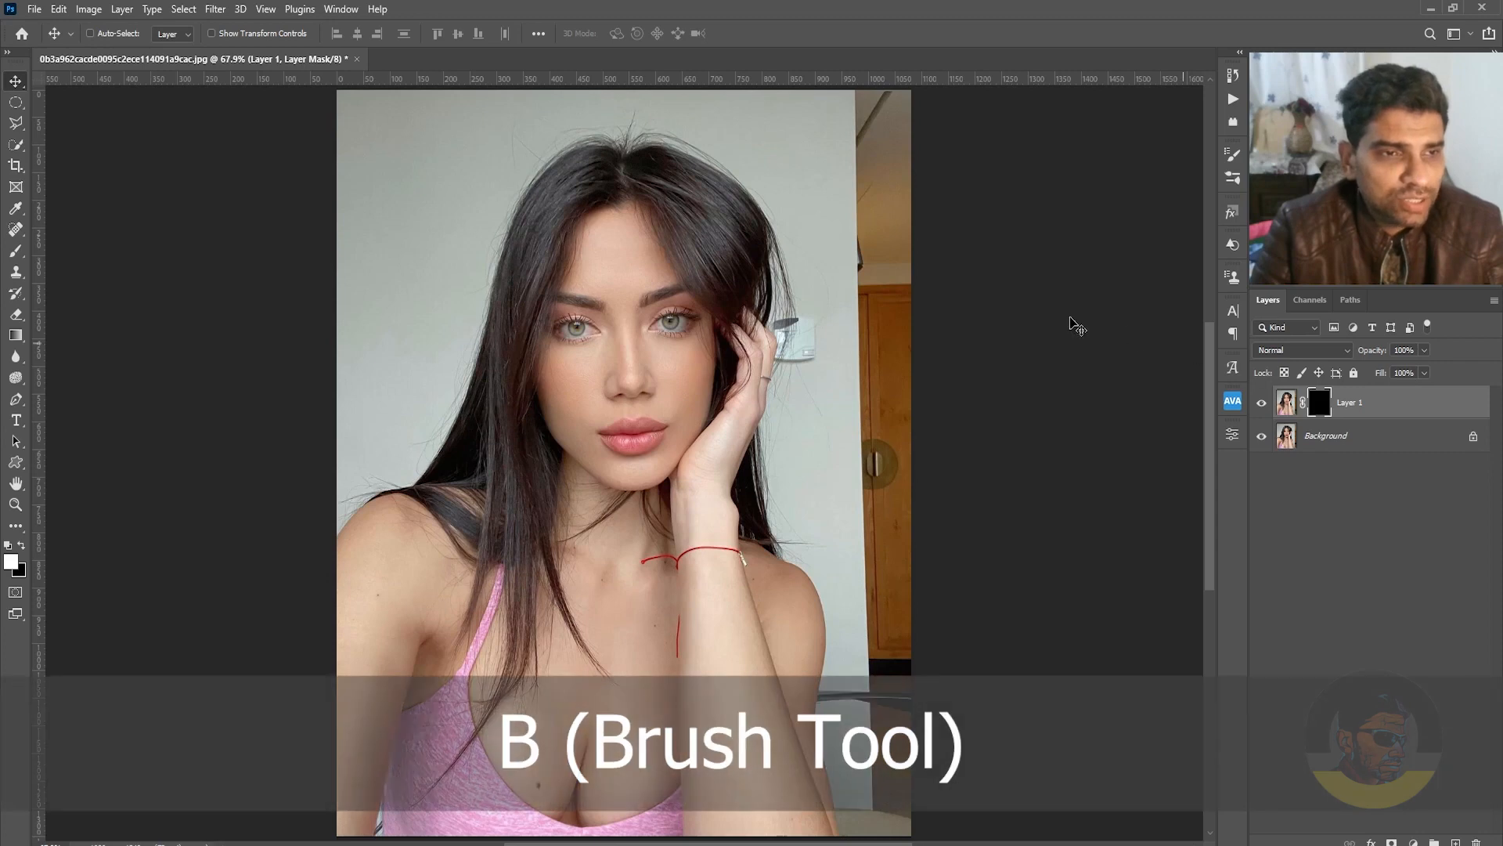
{"action": "key", "text": "b"}
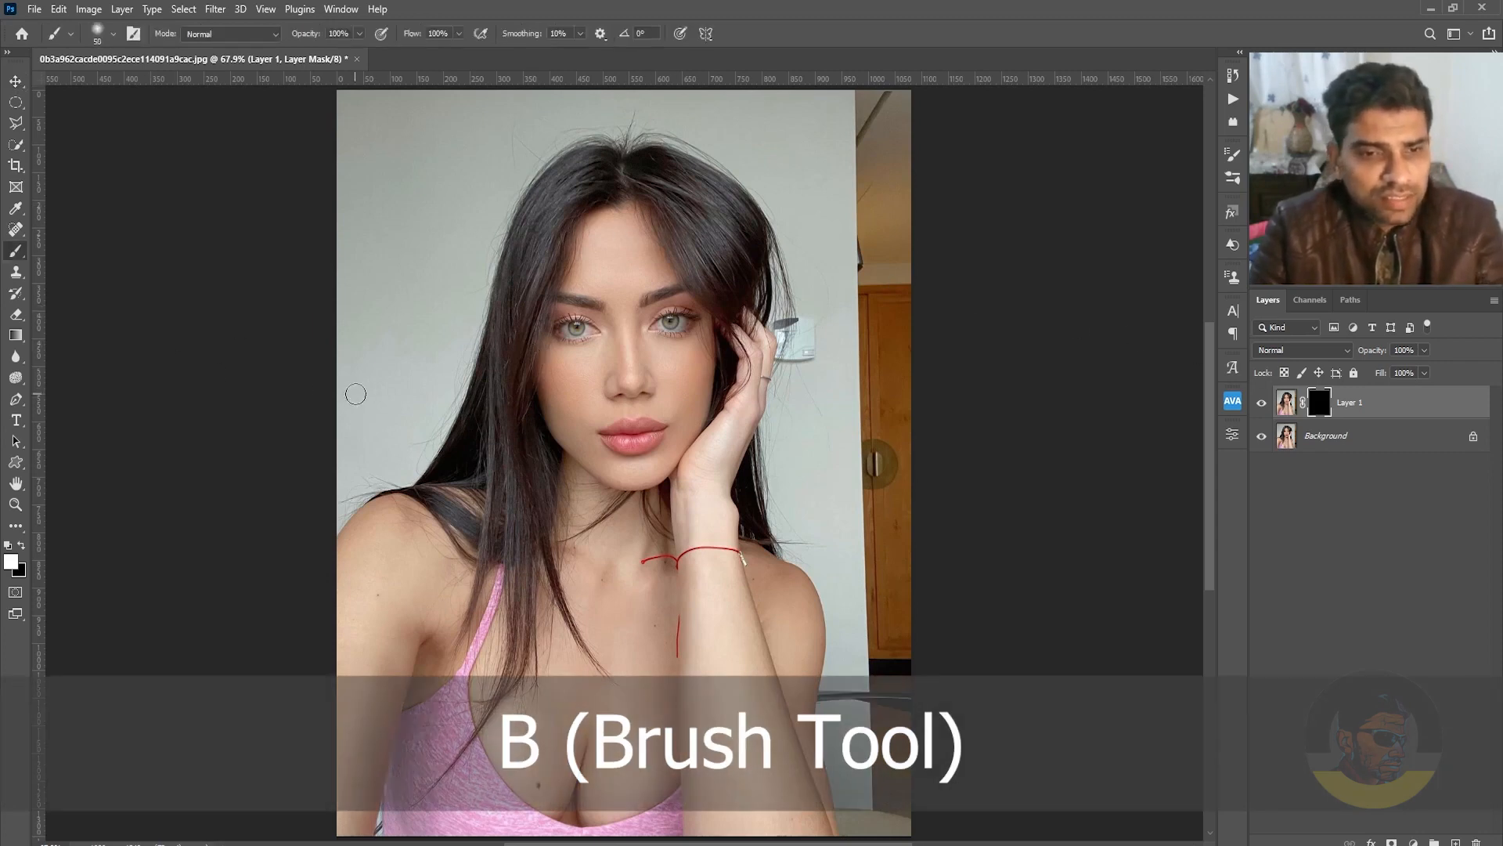
{"action": "key", "text": "bracketright"}
{"action": "key", "text": "bracketright"}
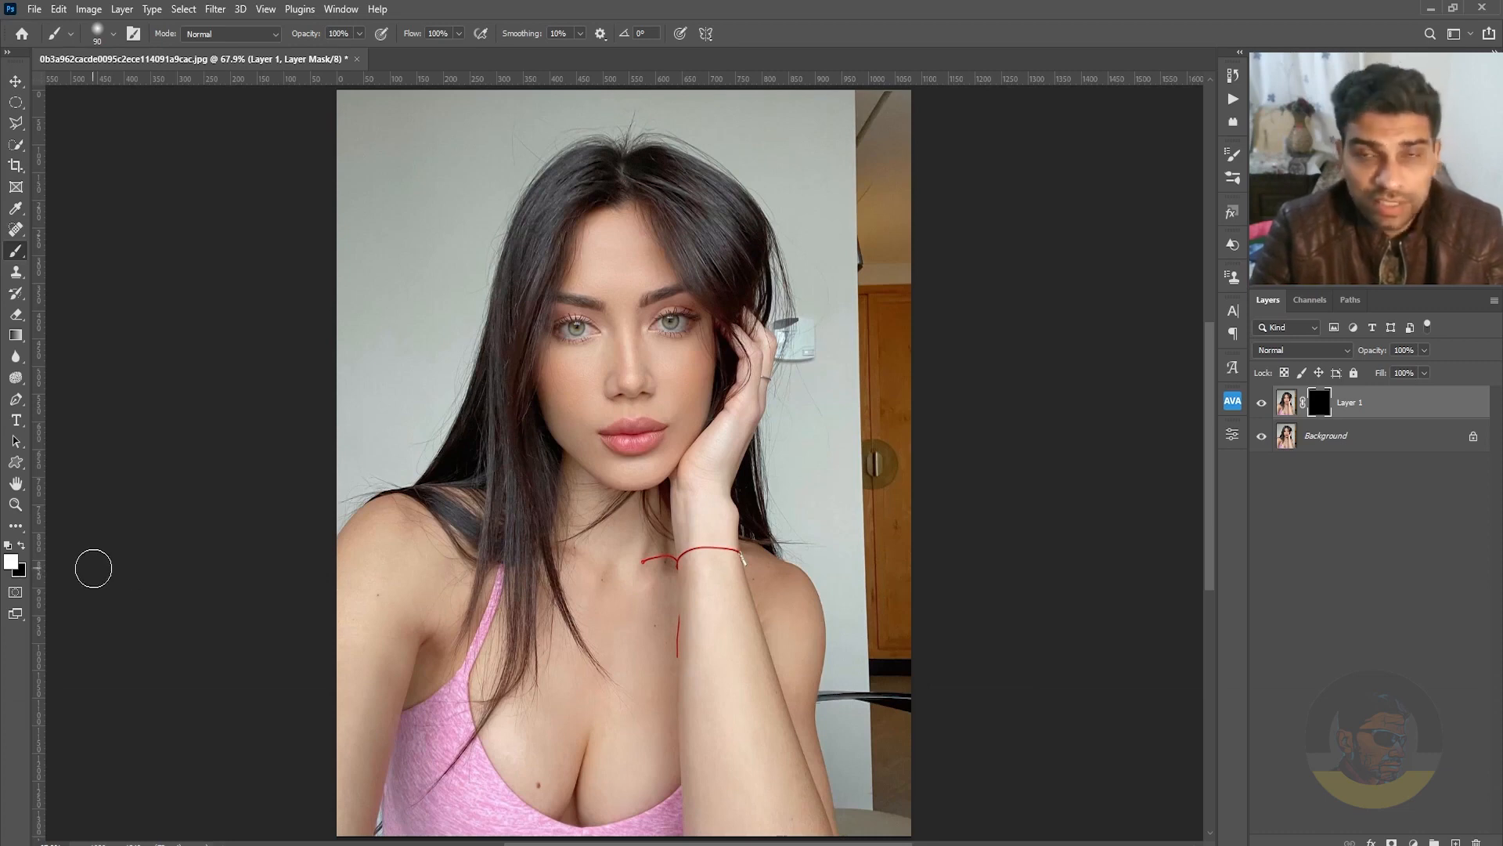
{"action": "key", "text": "d"}
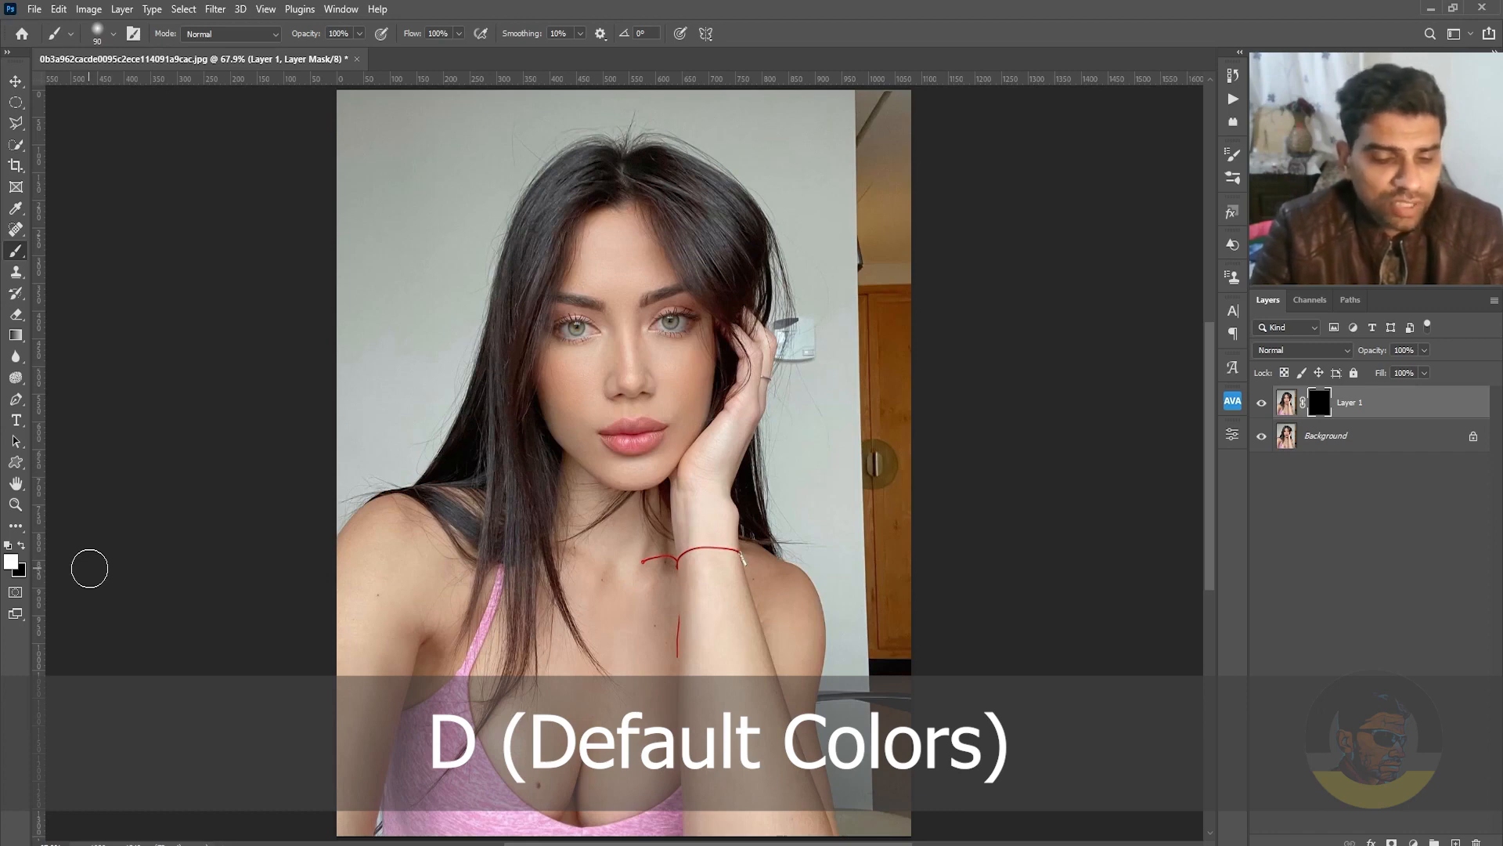
Swap the foreground and background colours back and forth, ending with white as the foreground.
{"action": "key", "text": "x"}
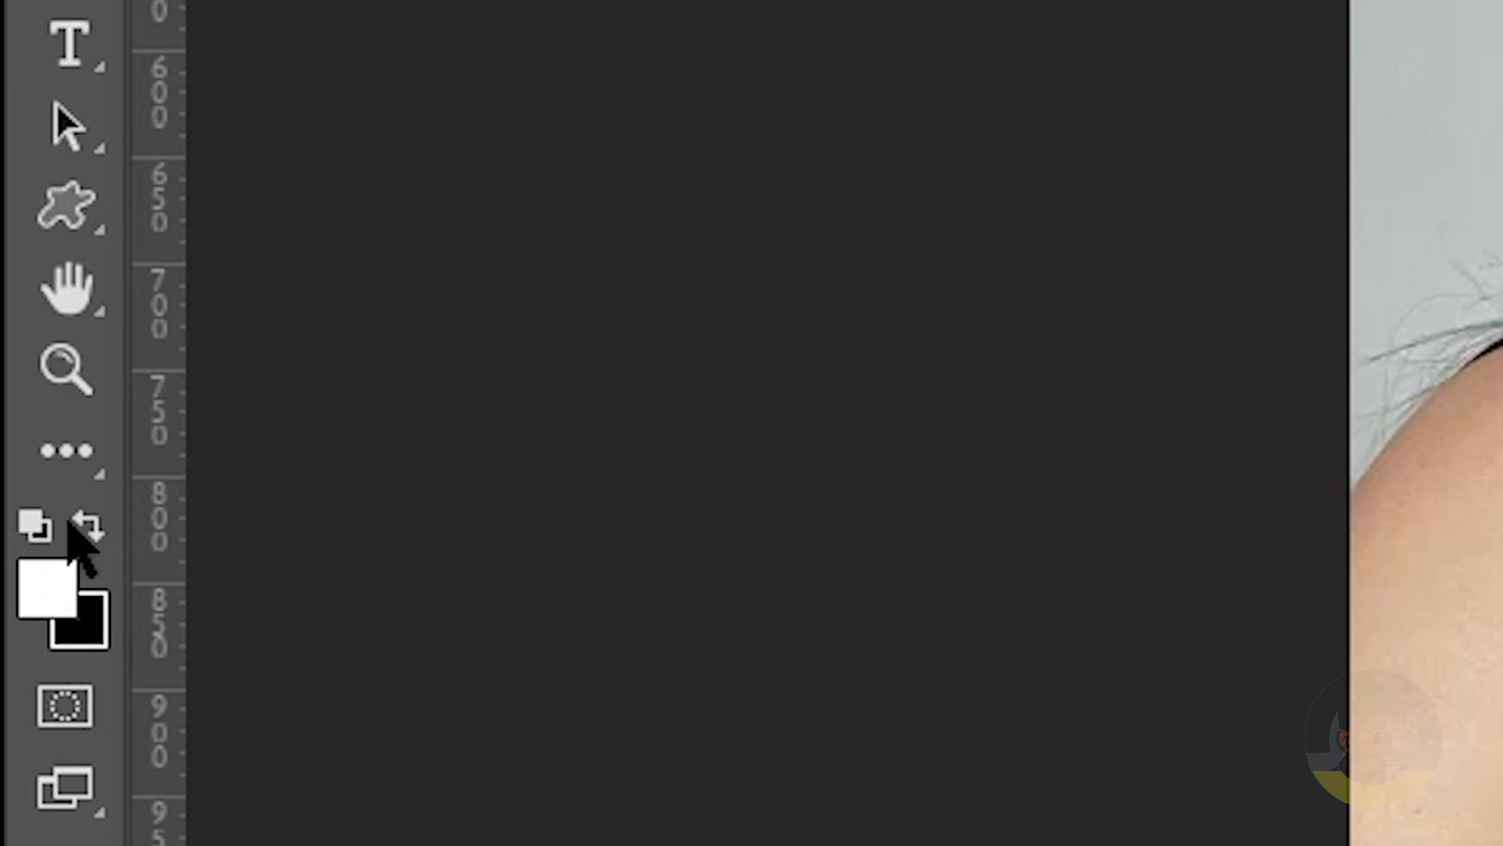
{"action": "left_click", "coordinate": [95, 521]}
{"action": "left_click", "coordinate": [97, 522]}
{"action": "left_click", "coordinate": [97, 523]}
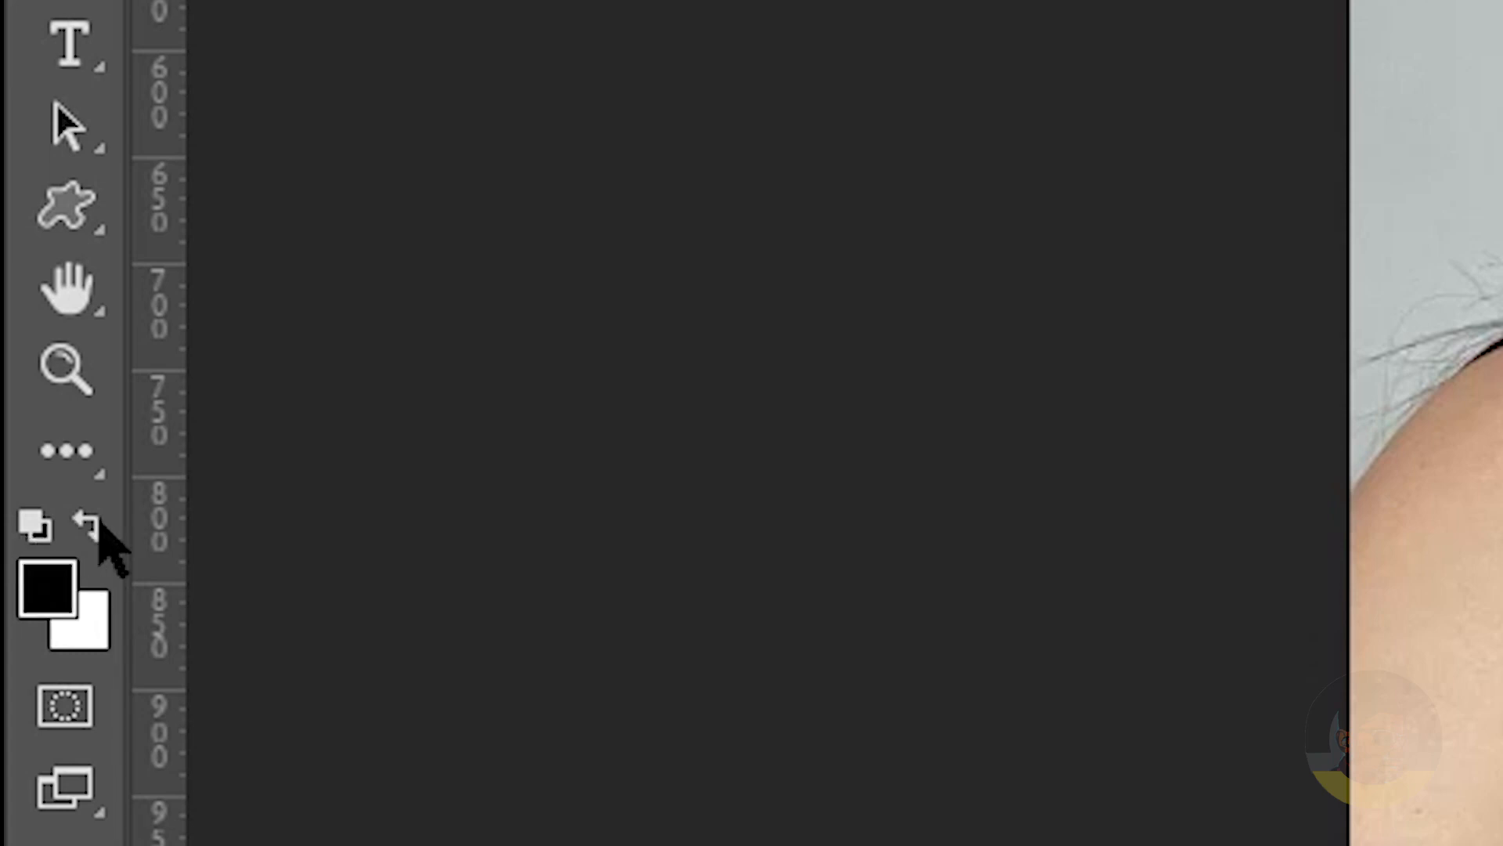
{"action": "left_click", "coordinate": [98, 523]}
{"action": "left_click", "coordinate": [99, 523]}
{"action": "left_click", "coordinate": [99, 524]}
{"action": "left_click", "coordinate": [98, 523]}
{"action": "left_click", "coordinate": [98, 523]}
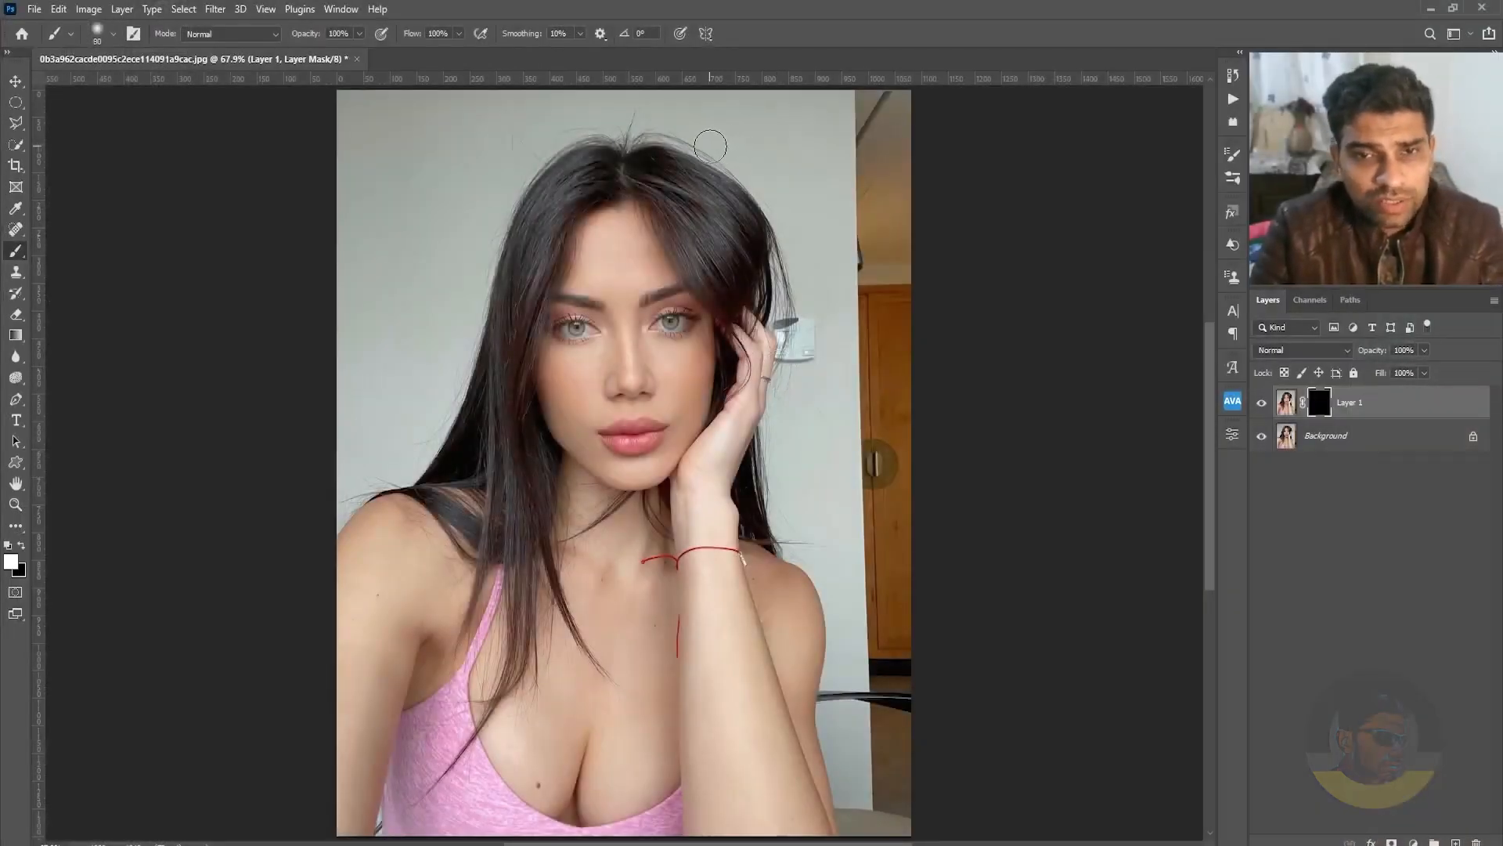
Paint white on the mask over the flyaway hairs above the crown with a smaller brush, and set brush hardness to 14%.
{"action": "key", "text": "bracketleft"}
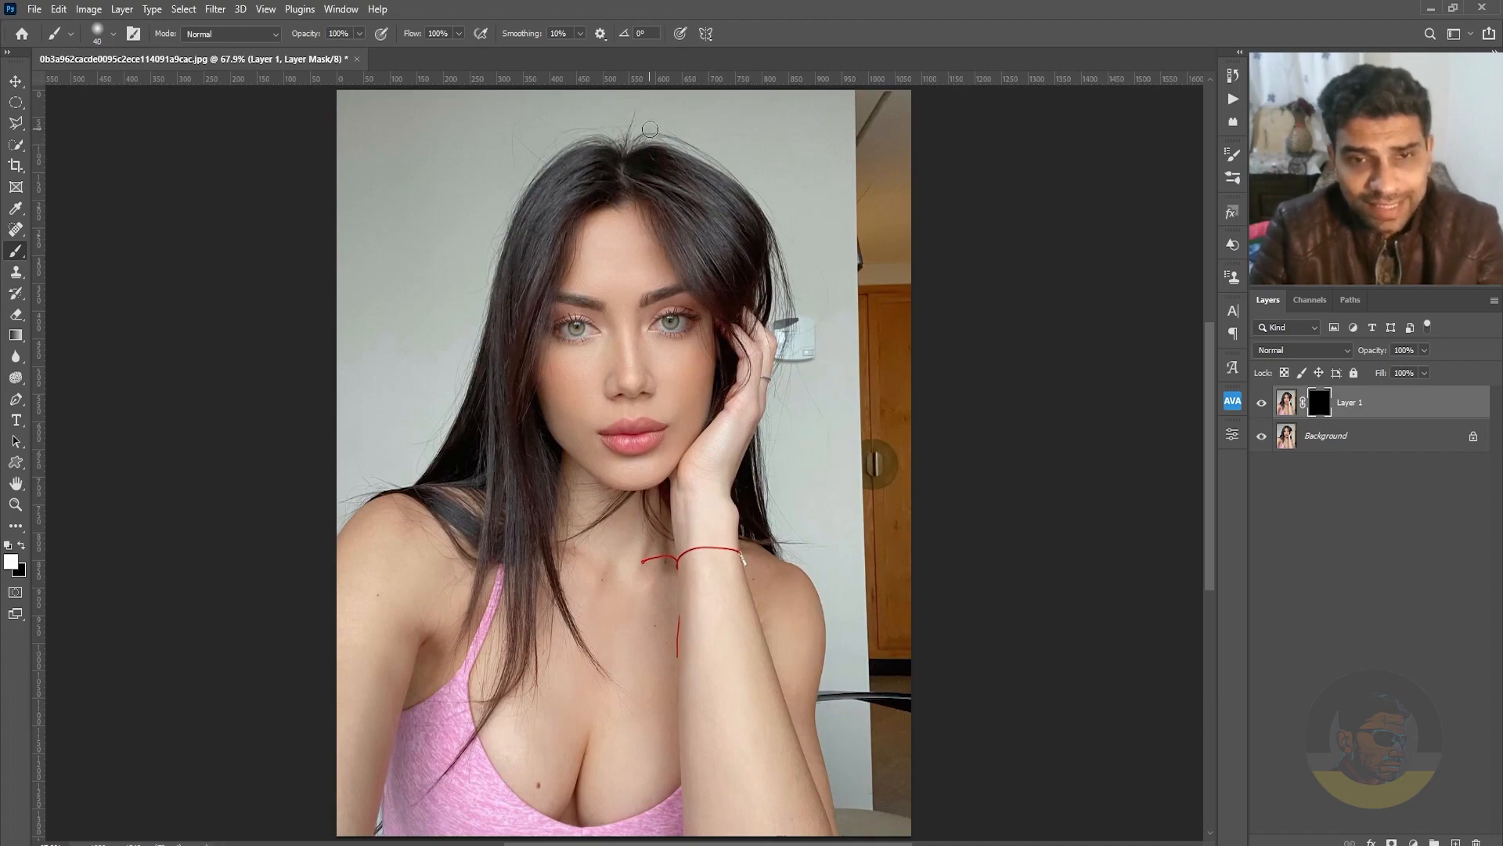
{"action": "mouse_move", "coordinate": [639, 116]}
{"action": "left_mouse_down"}
{"action": "mouse_move", "coordinate": [706, 188]}
{"action": "mouse_move", "coordinate": [675, 158]}
{"action": "left_mouse_up"}
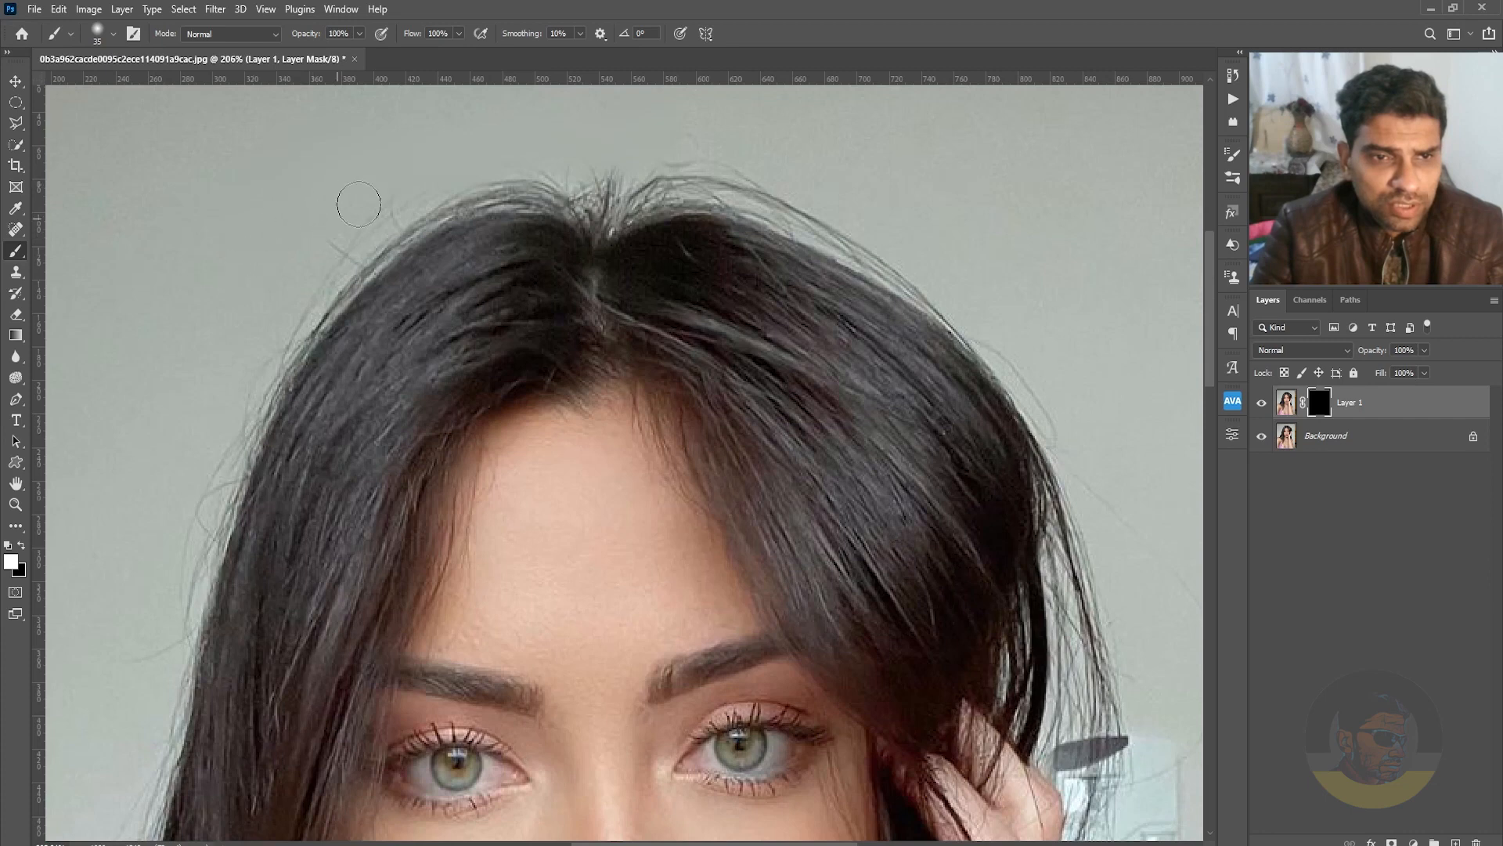
{"action": "right_click", "coordinate": [326, 188]}
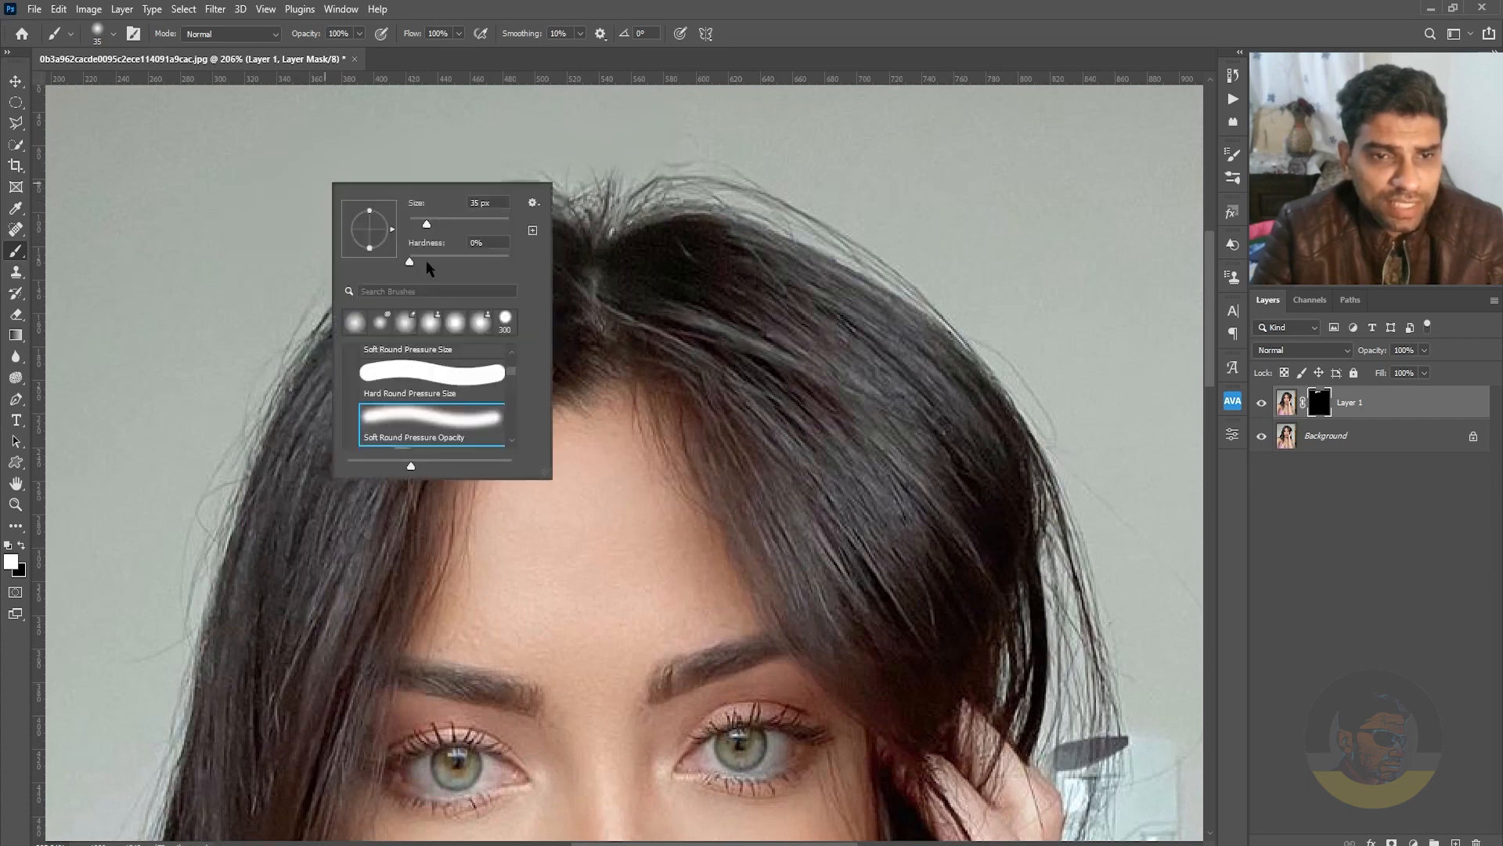
{"action": "left_click_drag", "start_coordinate": [427, 262], "coordinate": [476, 259]}
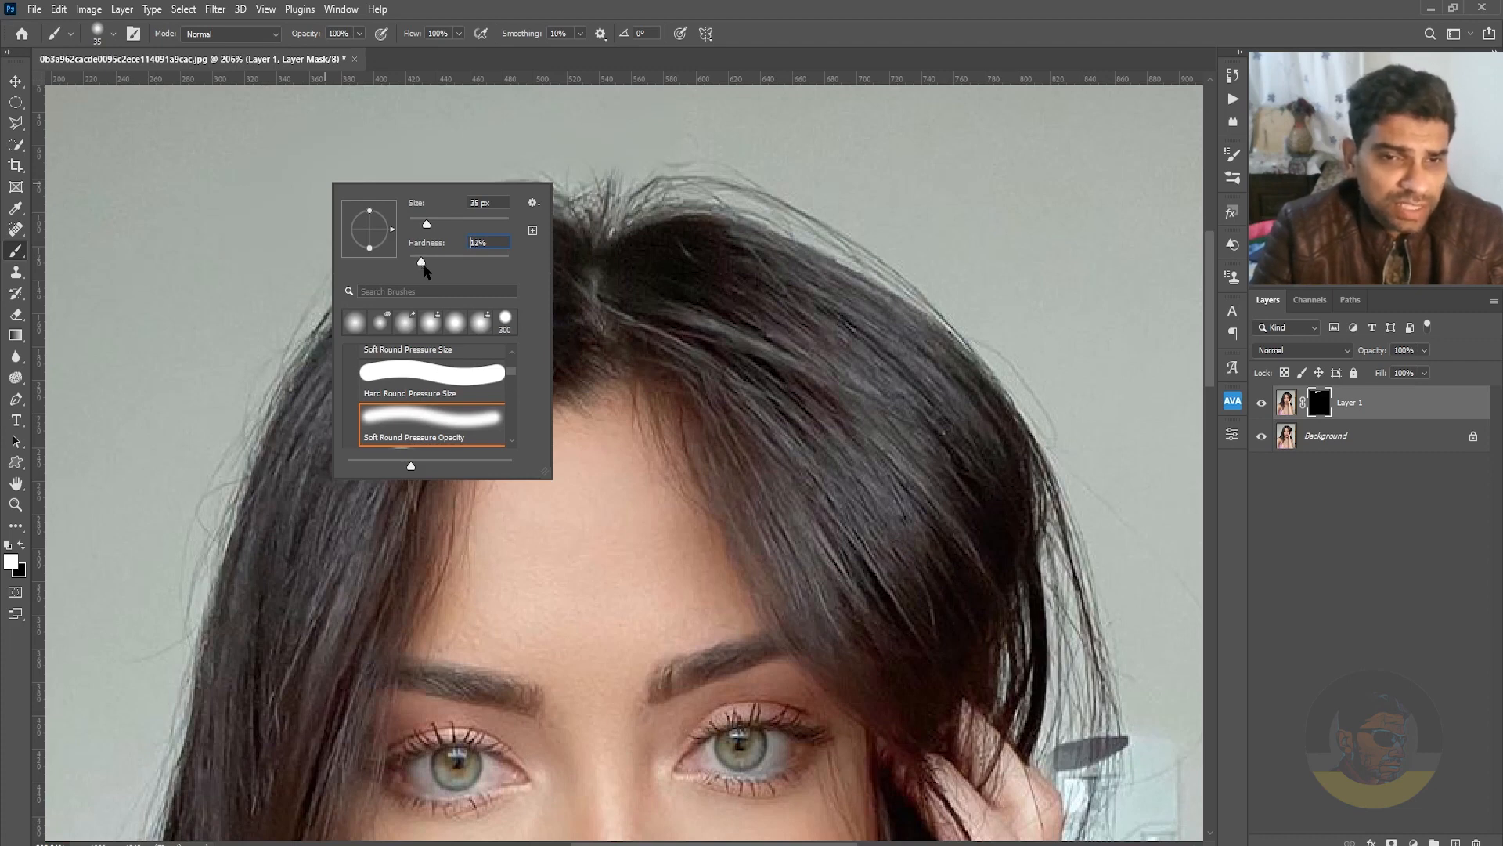
{"action": "left_click", "coordinate": [821, 7]}
{"action": "right_click", "coordinate": [443, 172]}
{"action": "left_click", "coordinate": [1064, 7]}
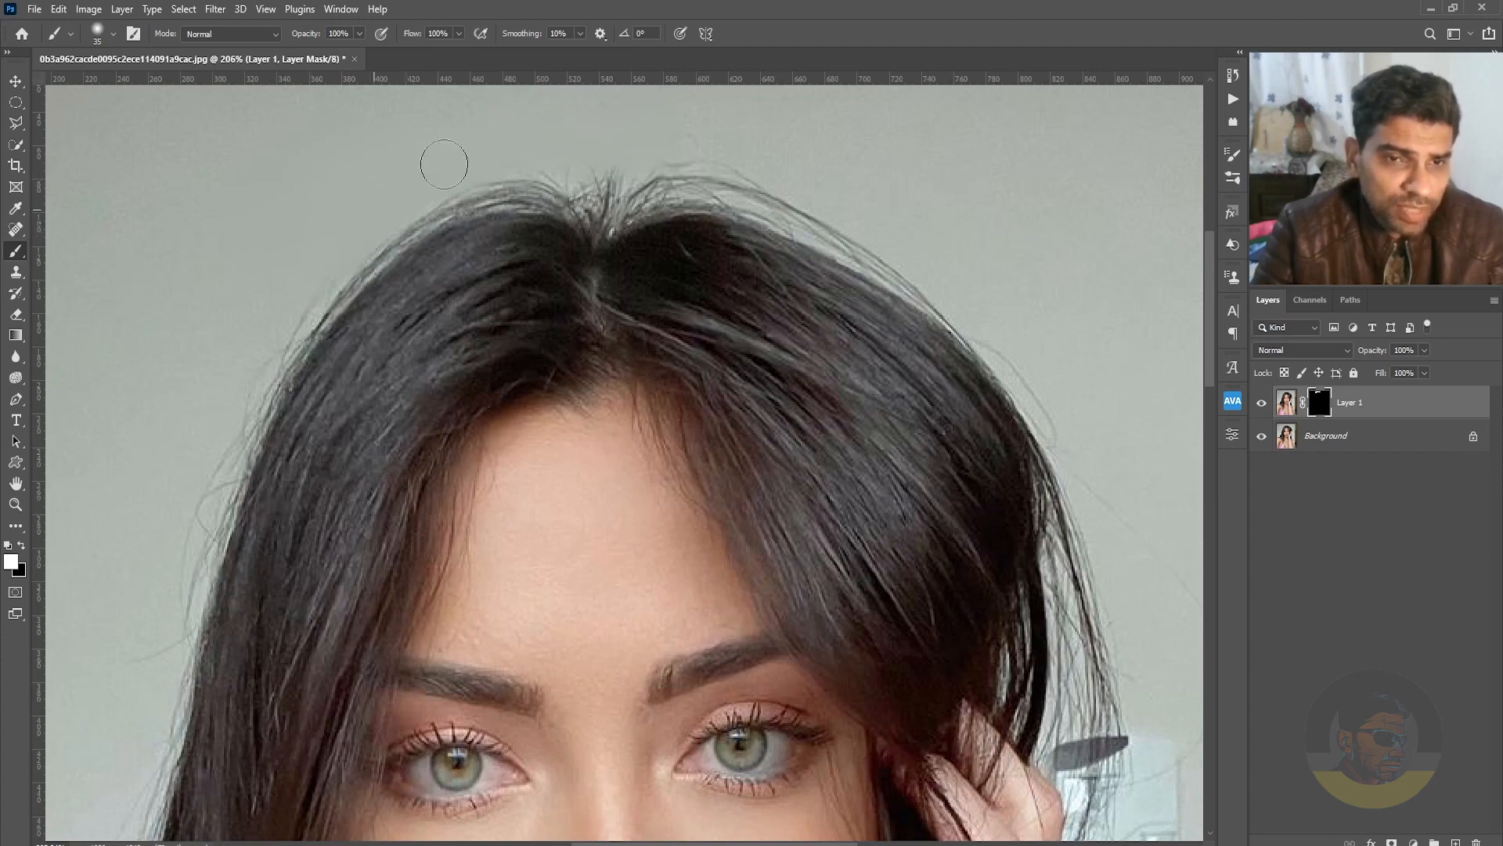
Clean the flyaways along the upper-left edge of the hair on the mask, alternating white to hide and black to restore.
{"action": "key", "text": "x"}
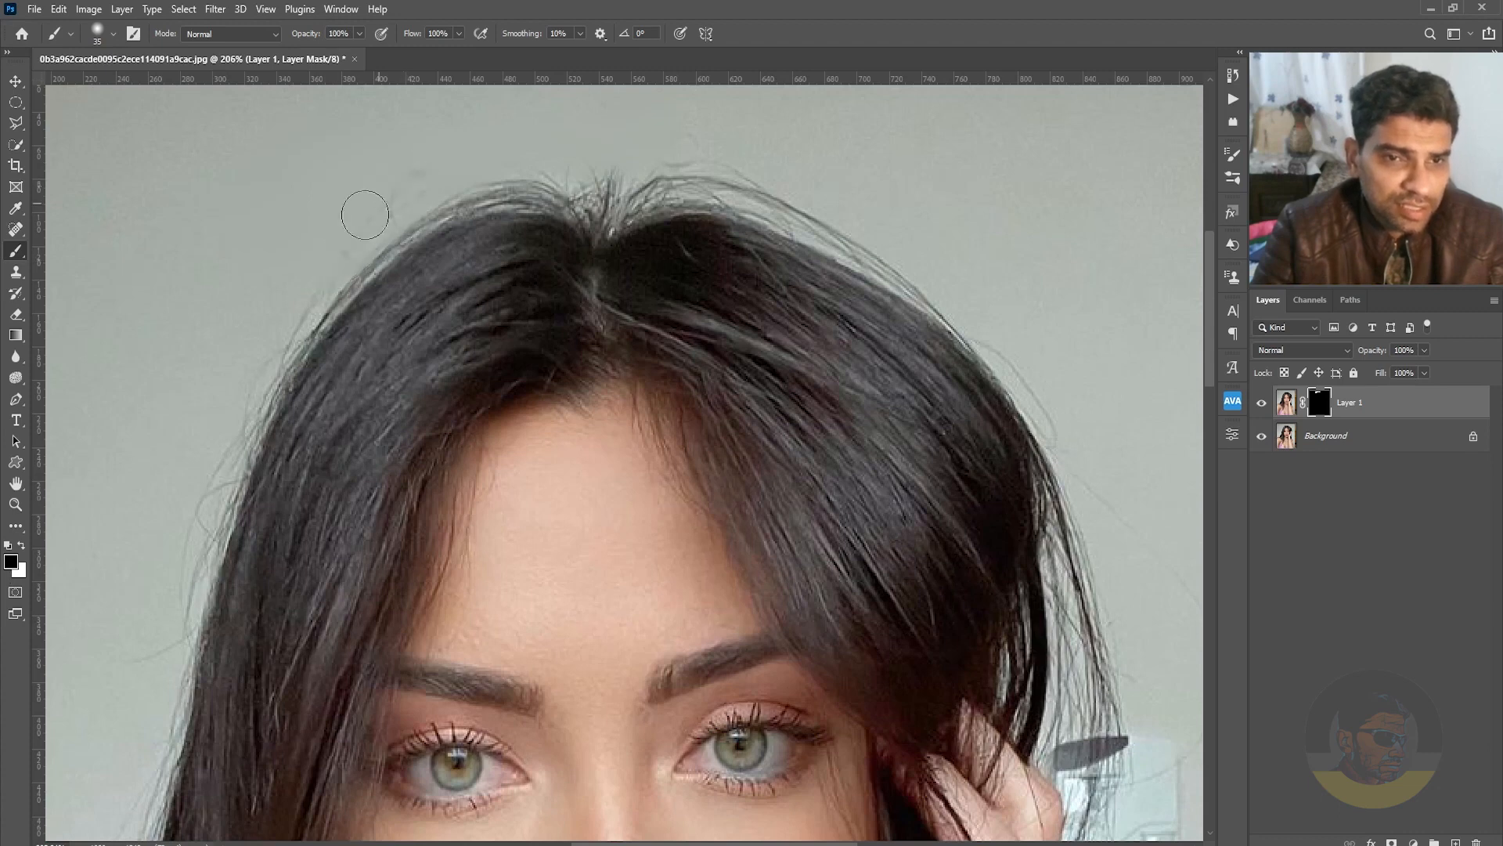
{"action": "key", "text": "x"}
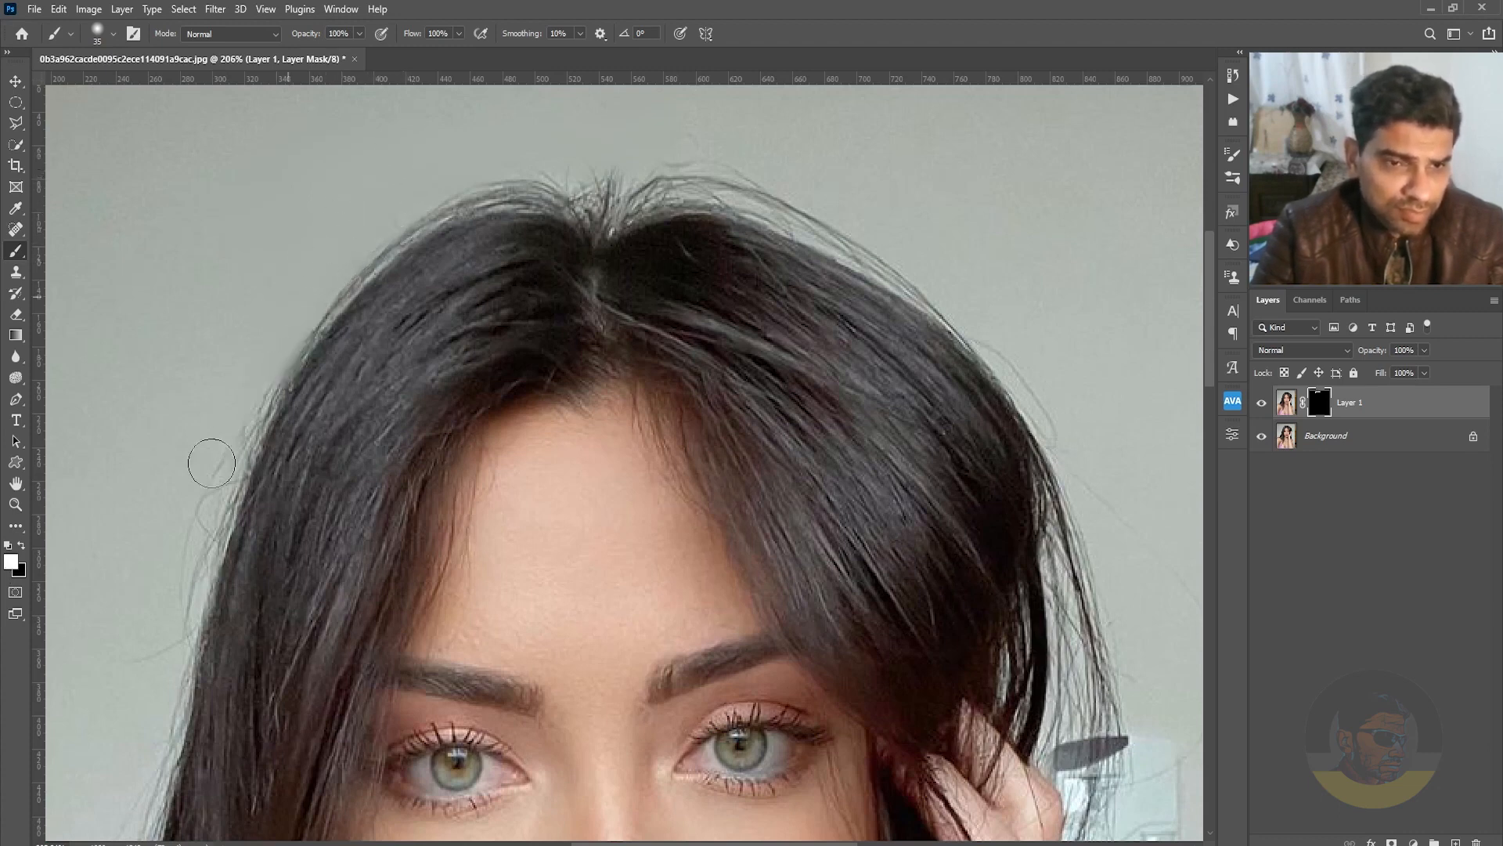
{"action": "key", "text": "x"}
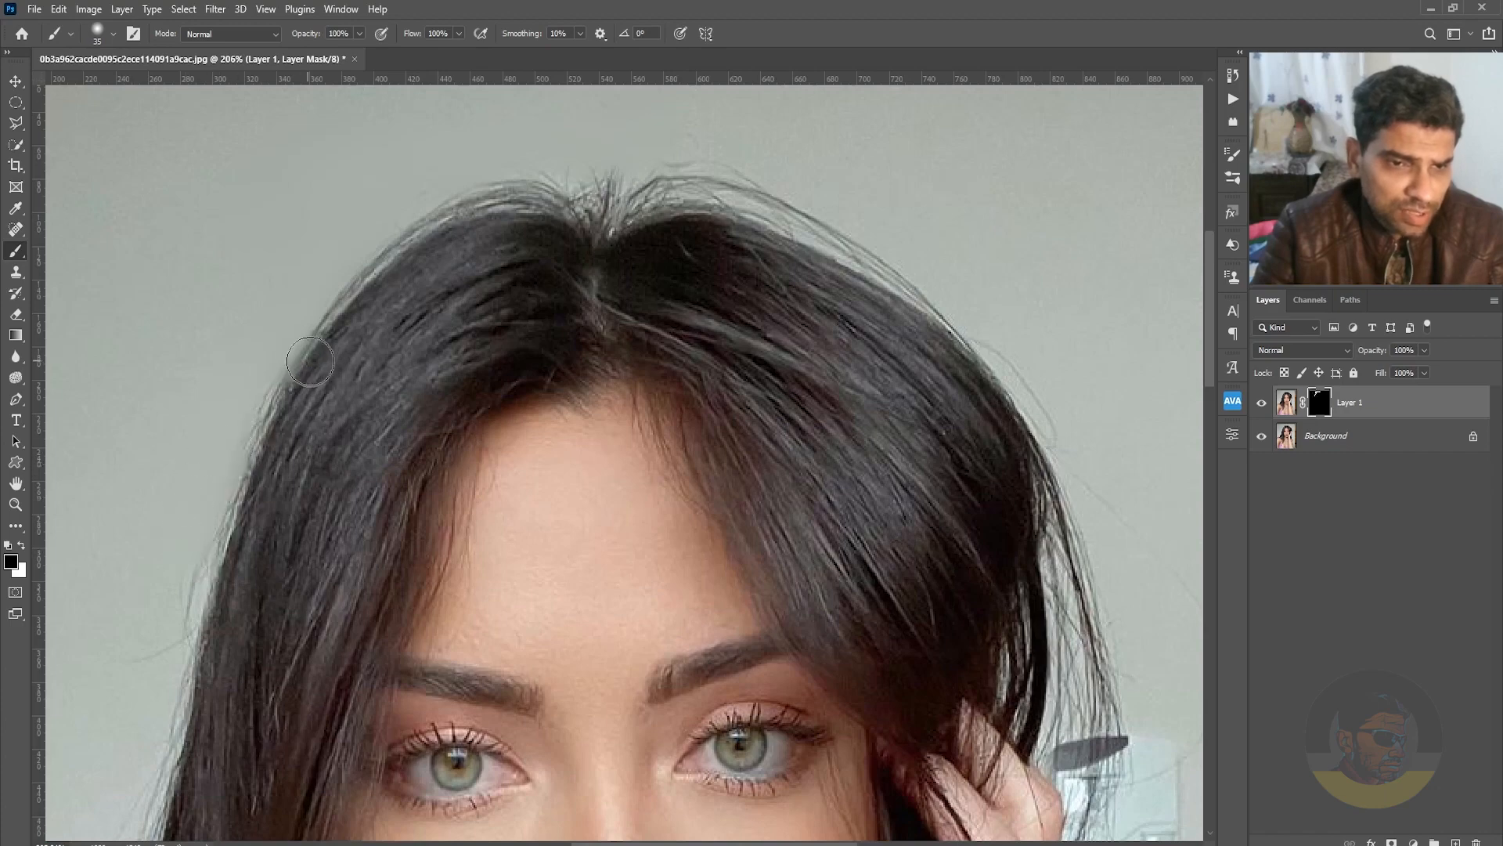
{"action": "key", "text": "x"}
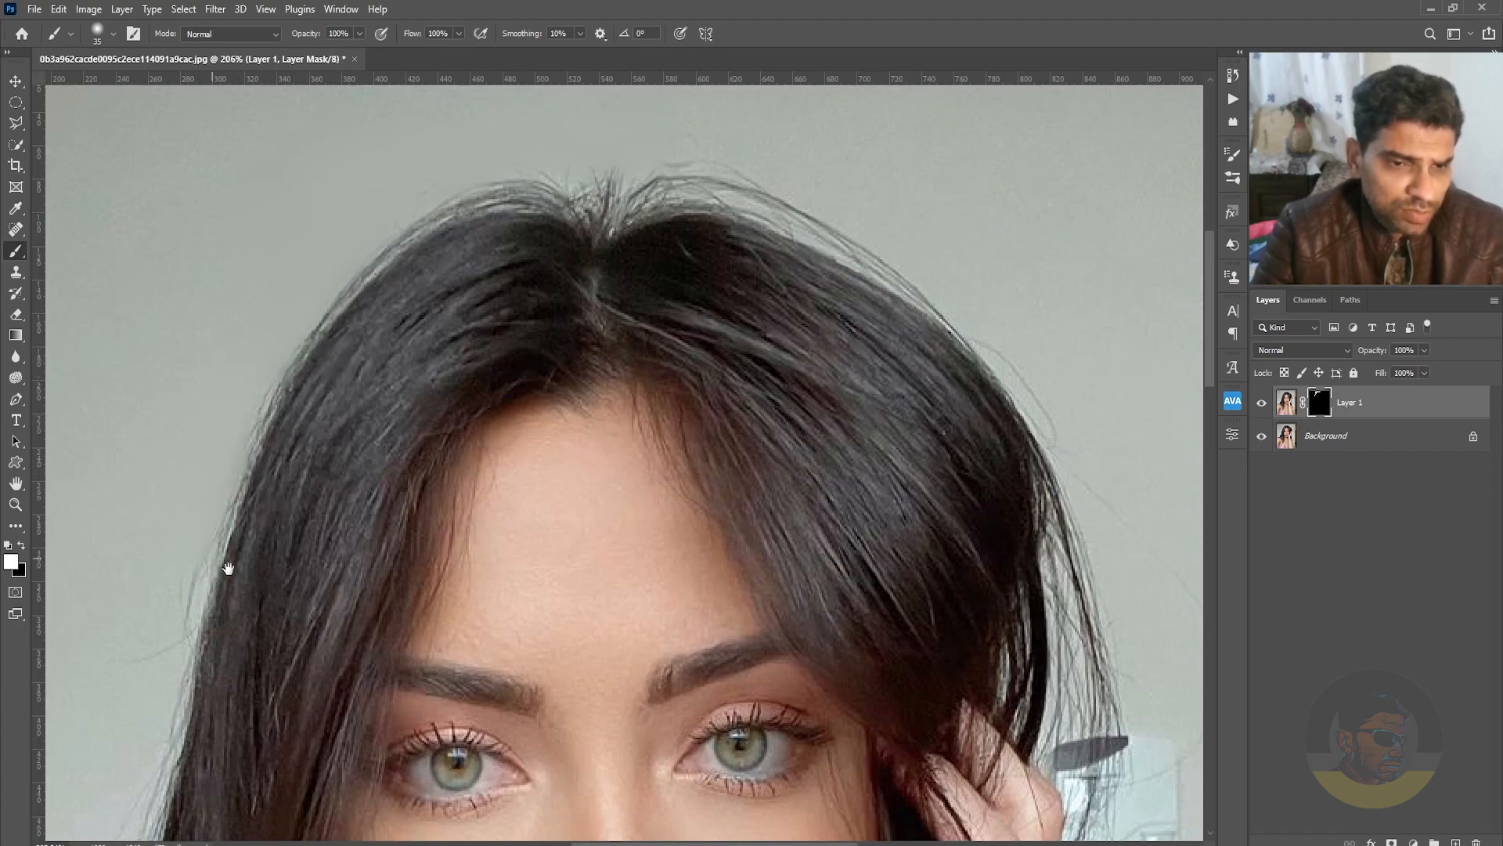
Paint white on the mask over the stray hairs along the left side of the hair down to the shoulder.
{"action": "left_click_drag", "start_coordinate": [228, 567], "coordinate": [540, 337]}
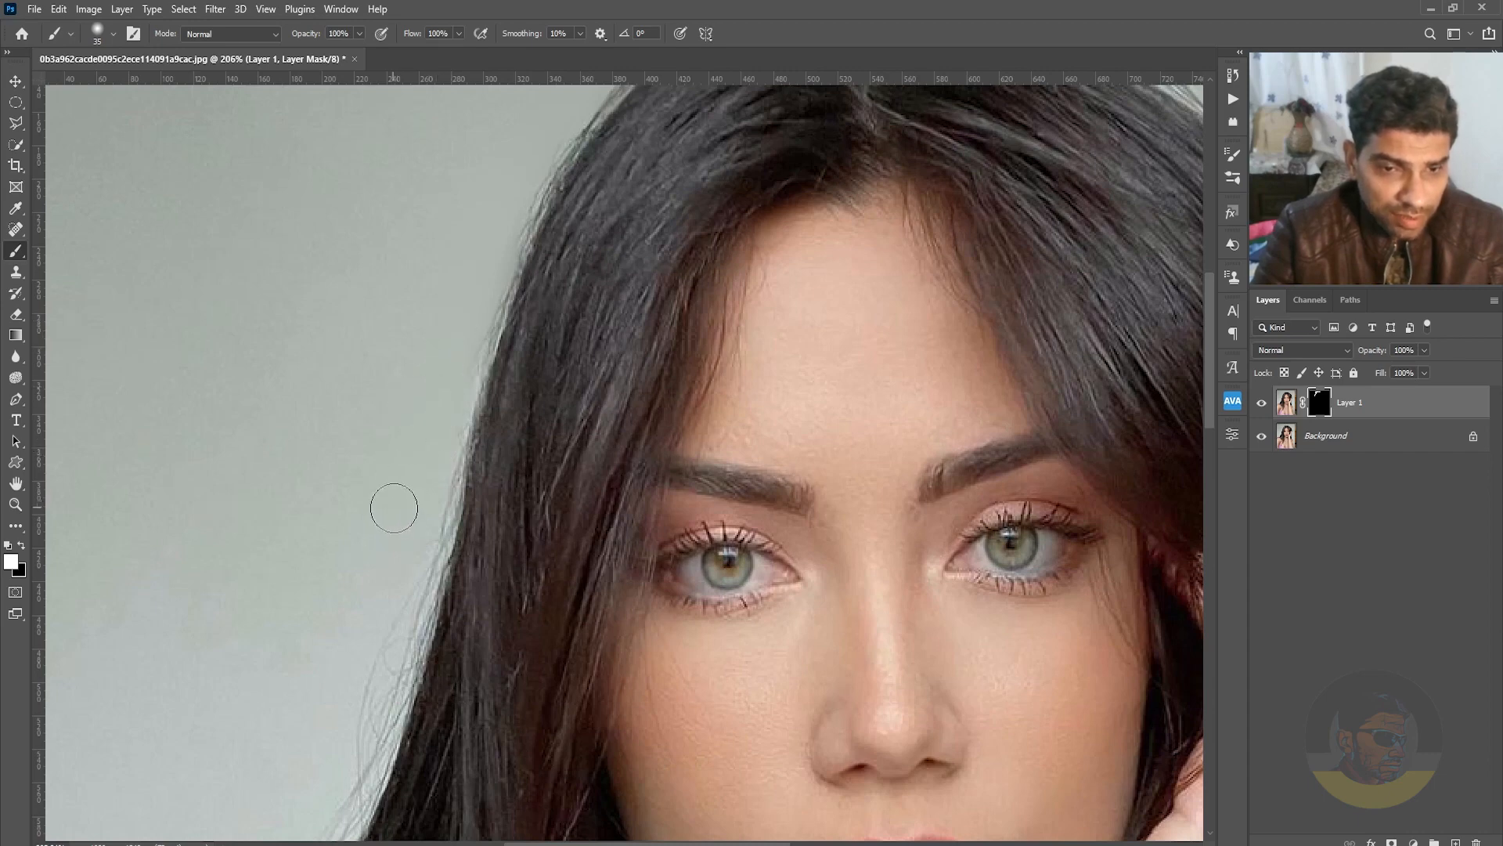
{"action": "left_click_drag", "start_coordinate": [486, 535], "coordinate": [541, 434]}
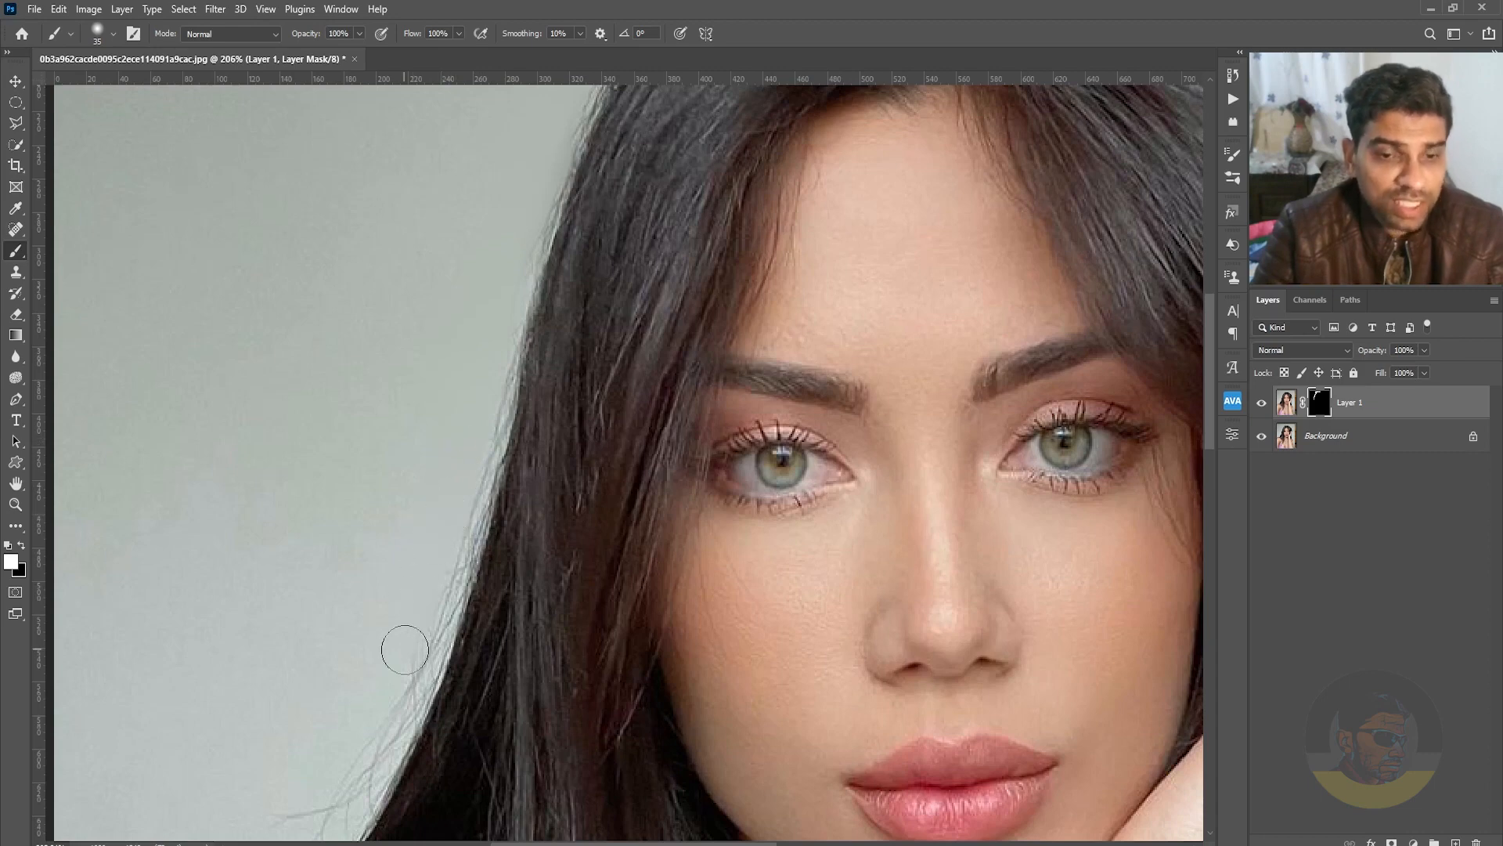
{"action": "left_click_drag", "start_coordinate": [407, 631], "coordinate": [536, 416]}
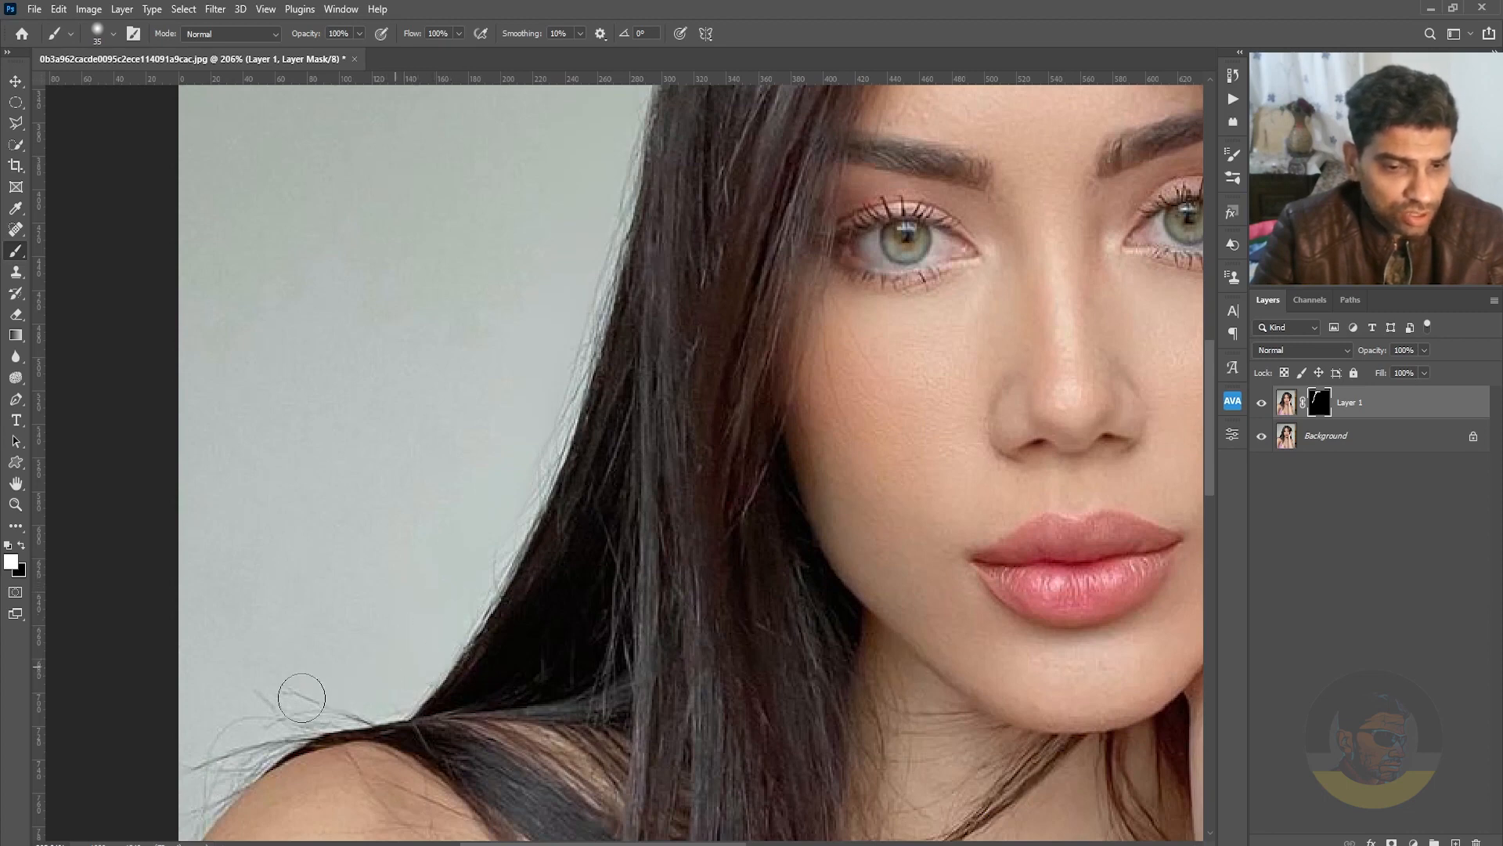
Paint out the flyaways above the left shoulder and restore the shoulder edge with black on the mask.
{"action": "left_click_drag", "start_coordinate": [282, 684], "coordinate": [205, 764]}
{"action": "left_click_drag", "start_coordinate": [413, 626], "coordinate": [612, 452]}
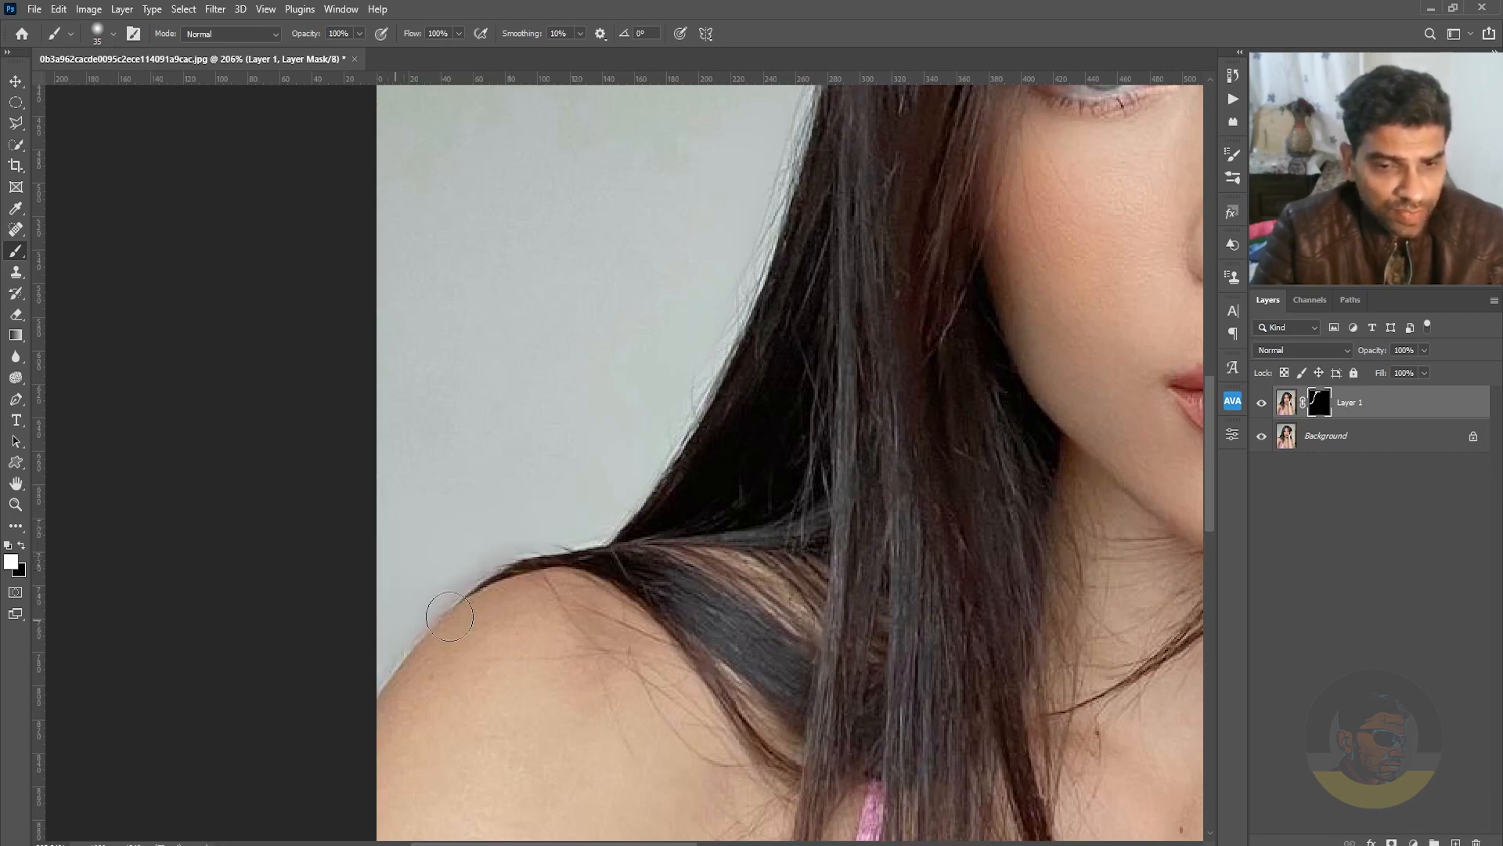
{"action": "key", "text": "x"}
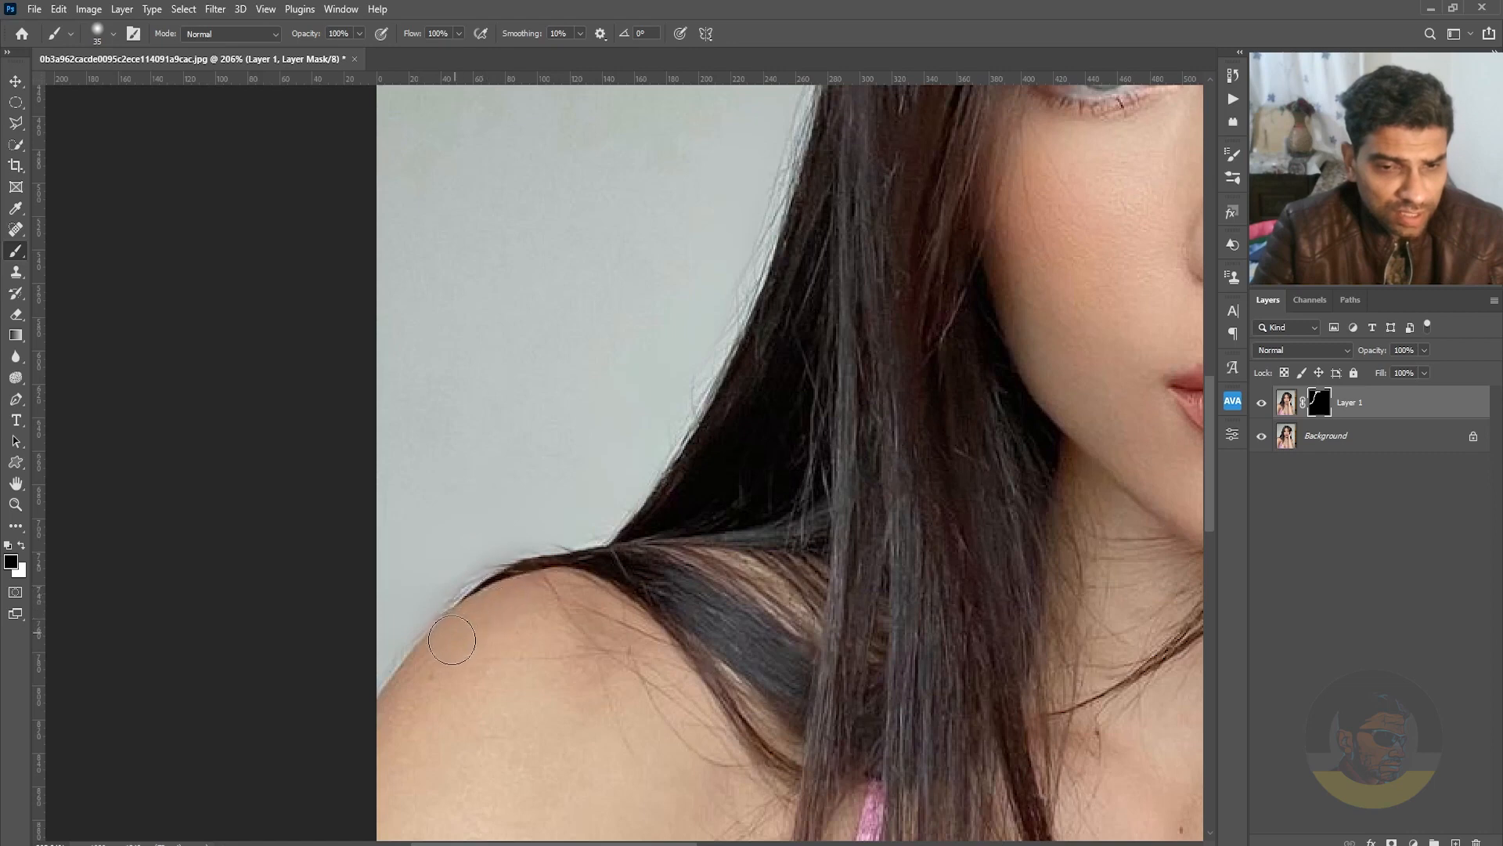
{"action": "key", "text": "x"}
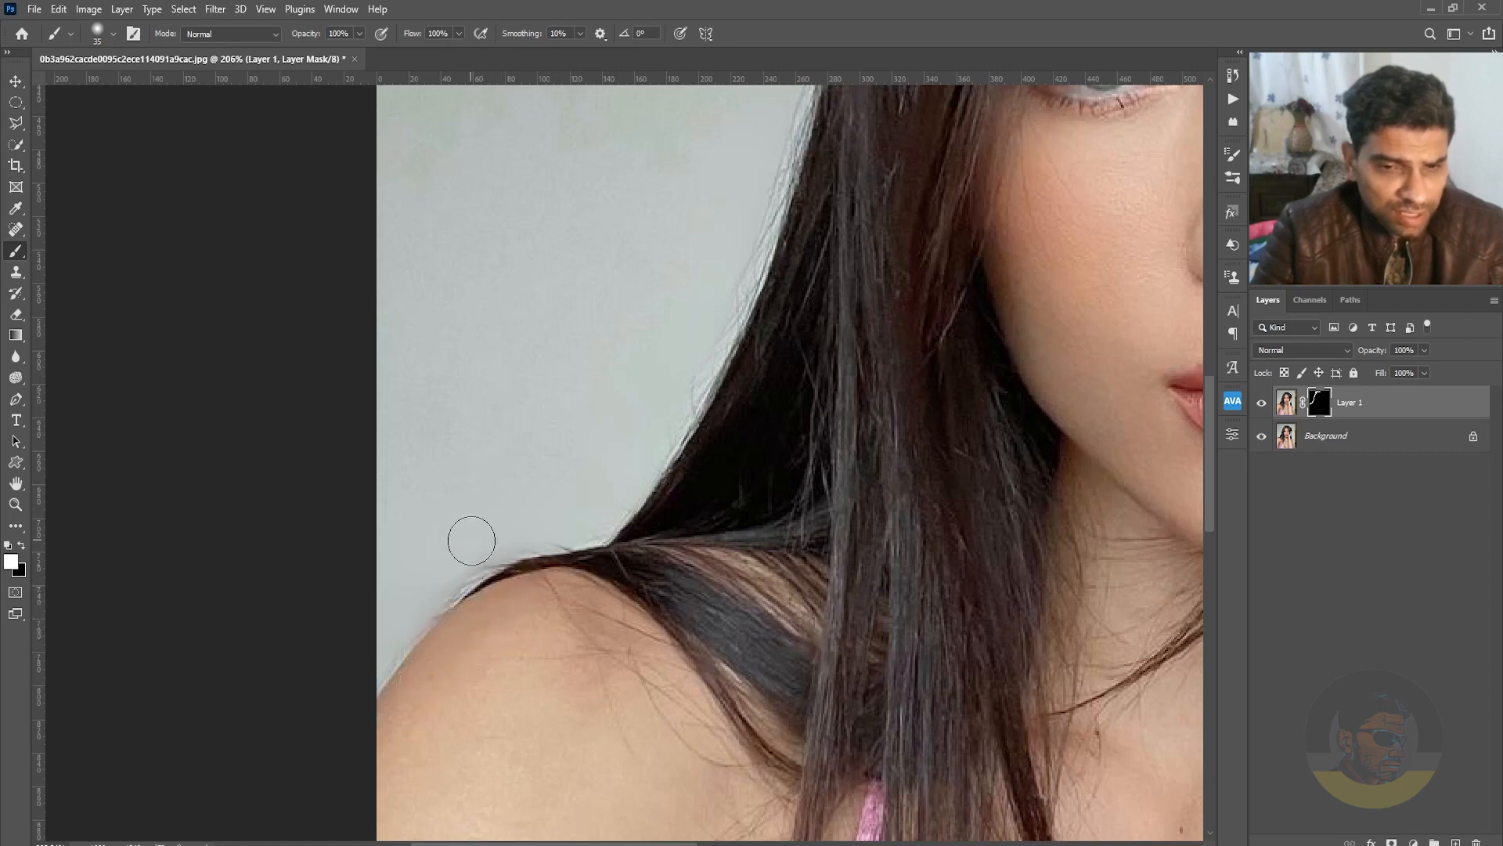
Set the brush hardness to 28% and paint white on the mask over the flyaways above the hair parting.
{"action": "right_click", "coordinate": [526, 518]}
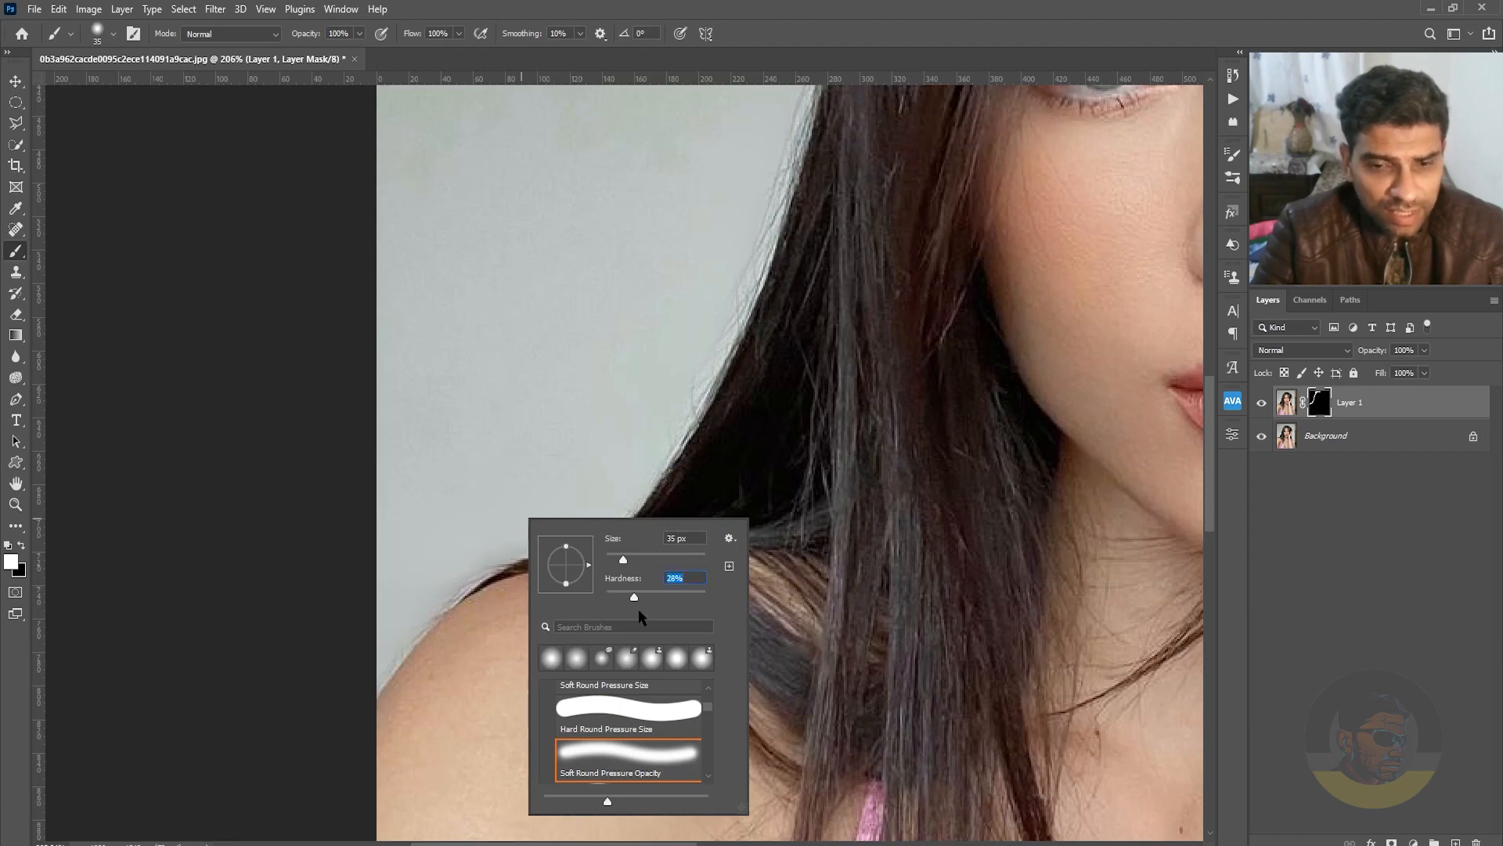
{"action": "key", "text": "Return"}
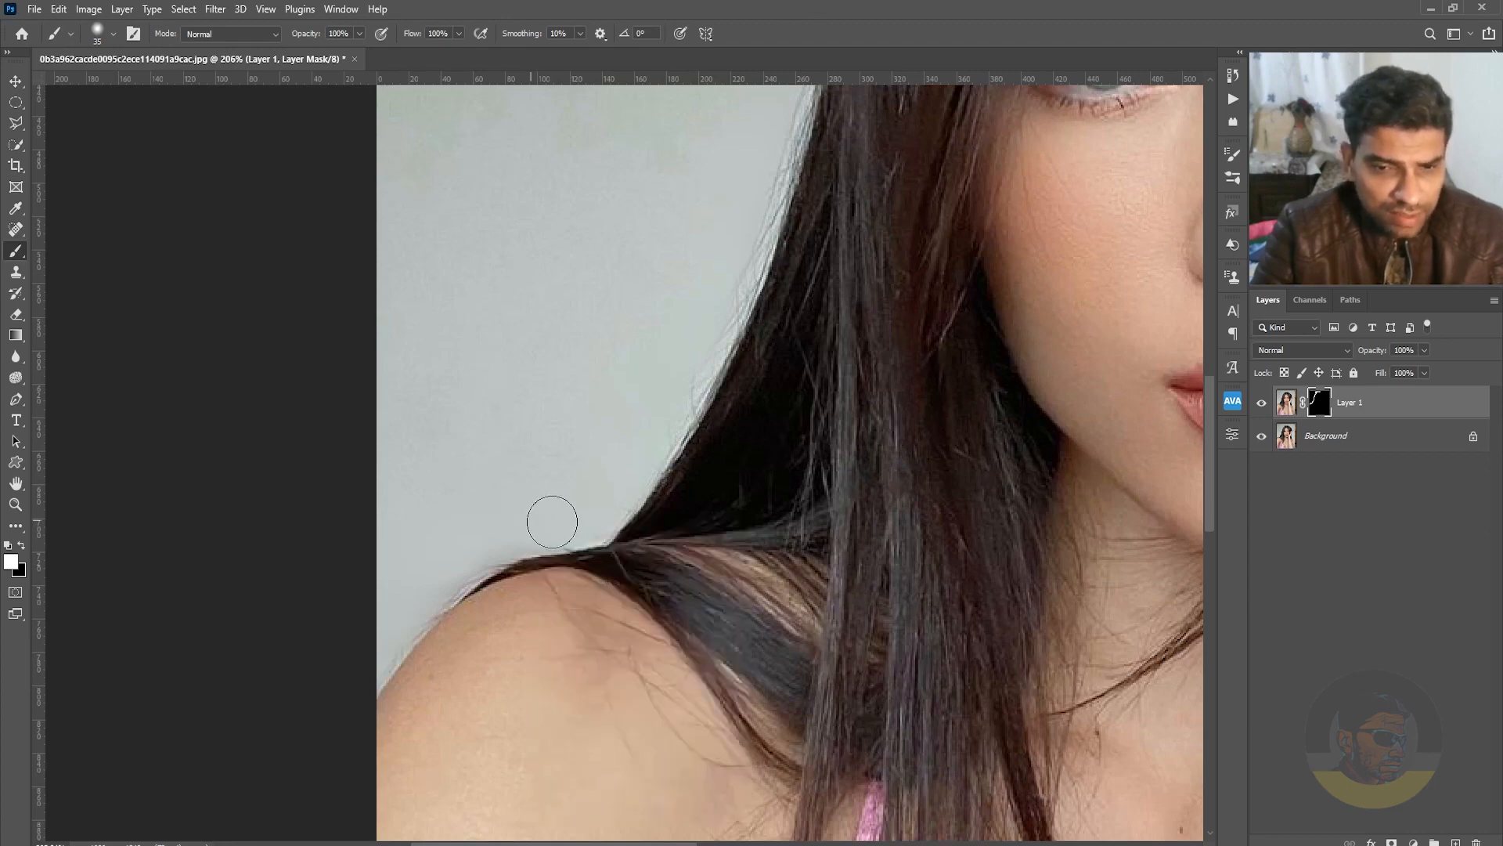
{"action": "key", "text": "space"}
{"action": "left_click_drag", "start_coordinate": [868, 202], "coordinate": [673, 525]}
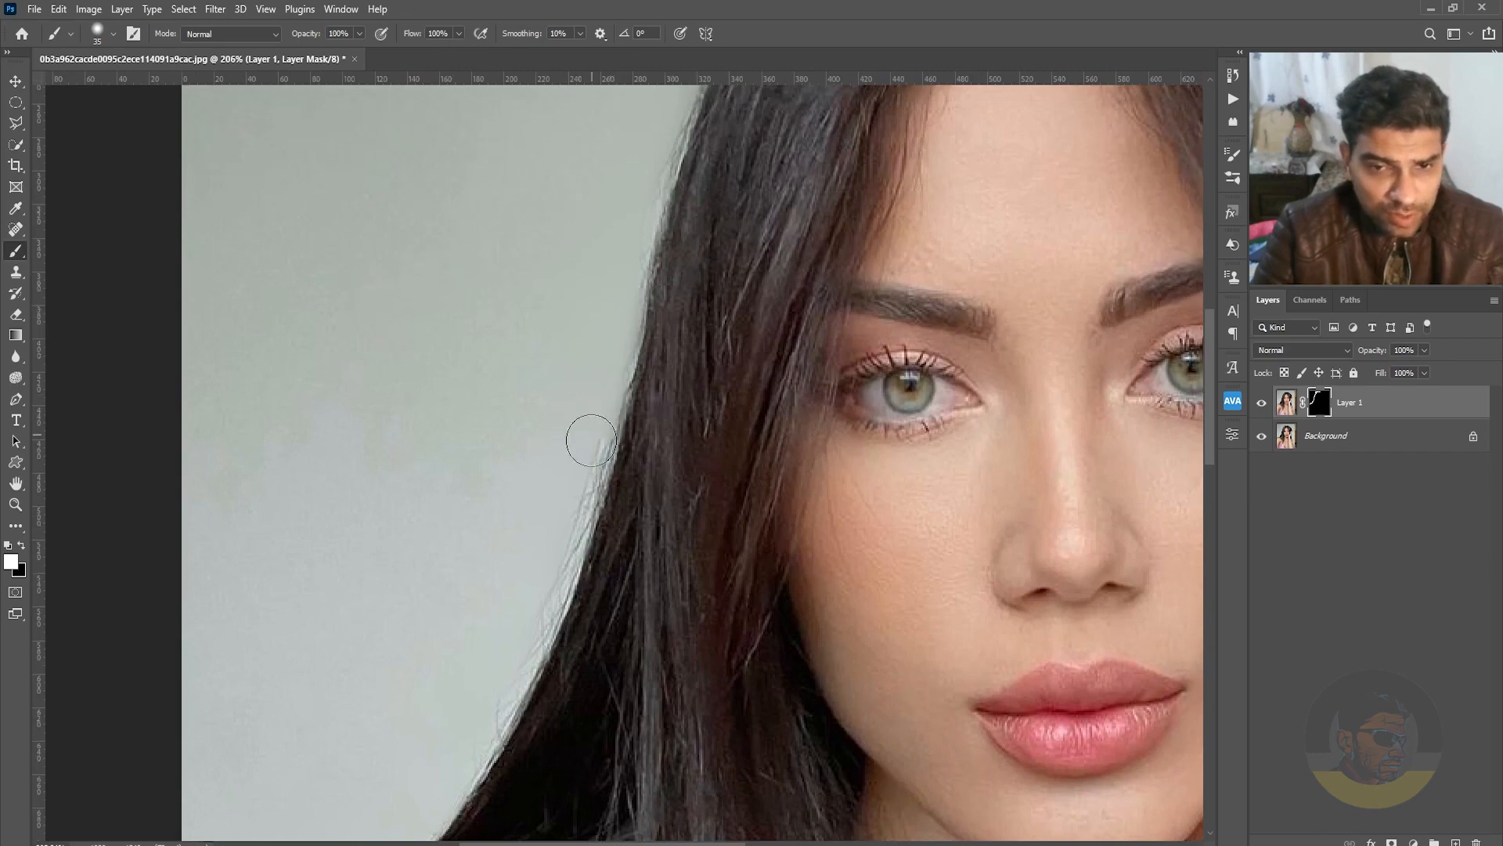
{"action": "key", "text": "space"}
{"action": "left_click_drag", "start_coordinate": [746, 215], "coordinate": [500, 632]}
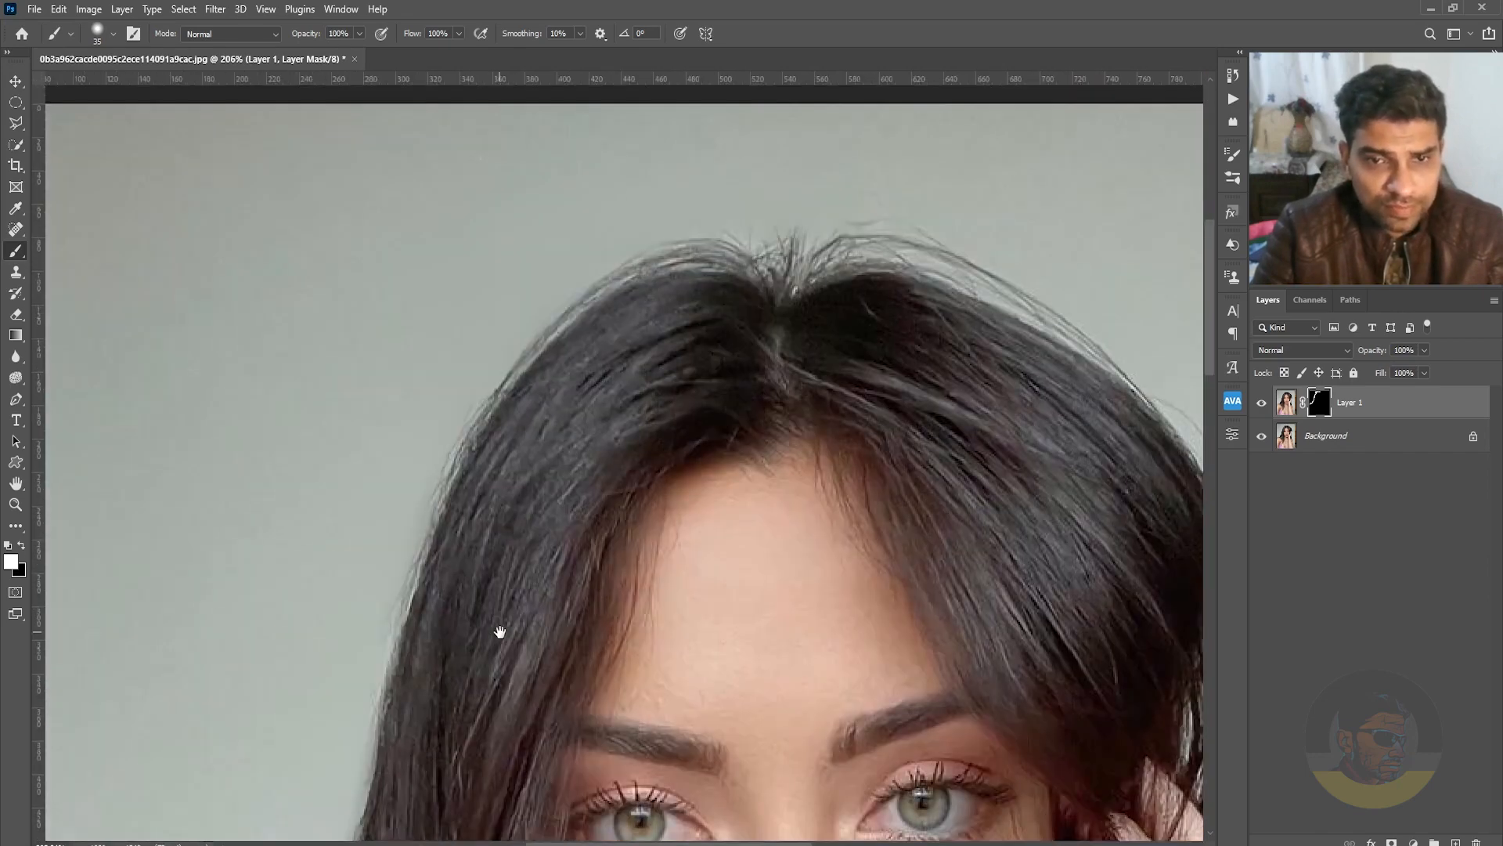
{"action": "left_click_drag", "start_coordinate": [601, 339], "coordinate": [294, 462]}
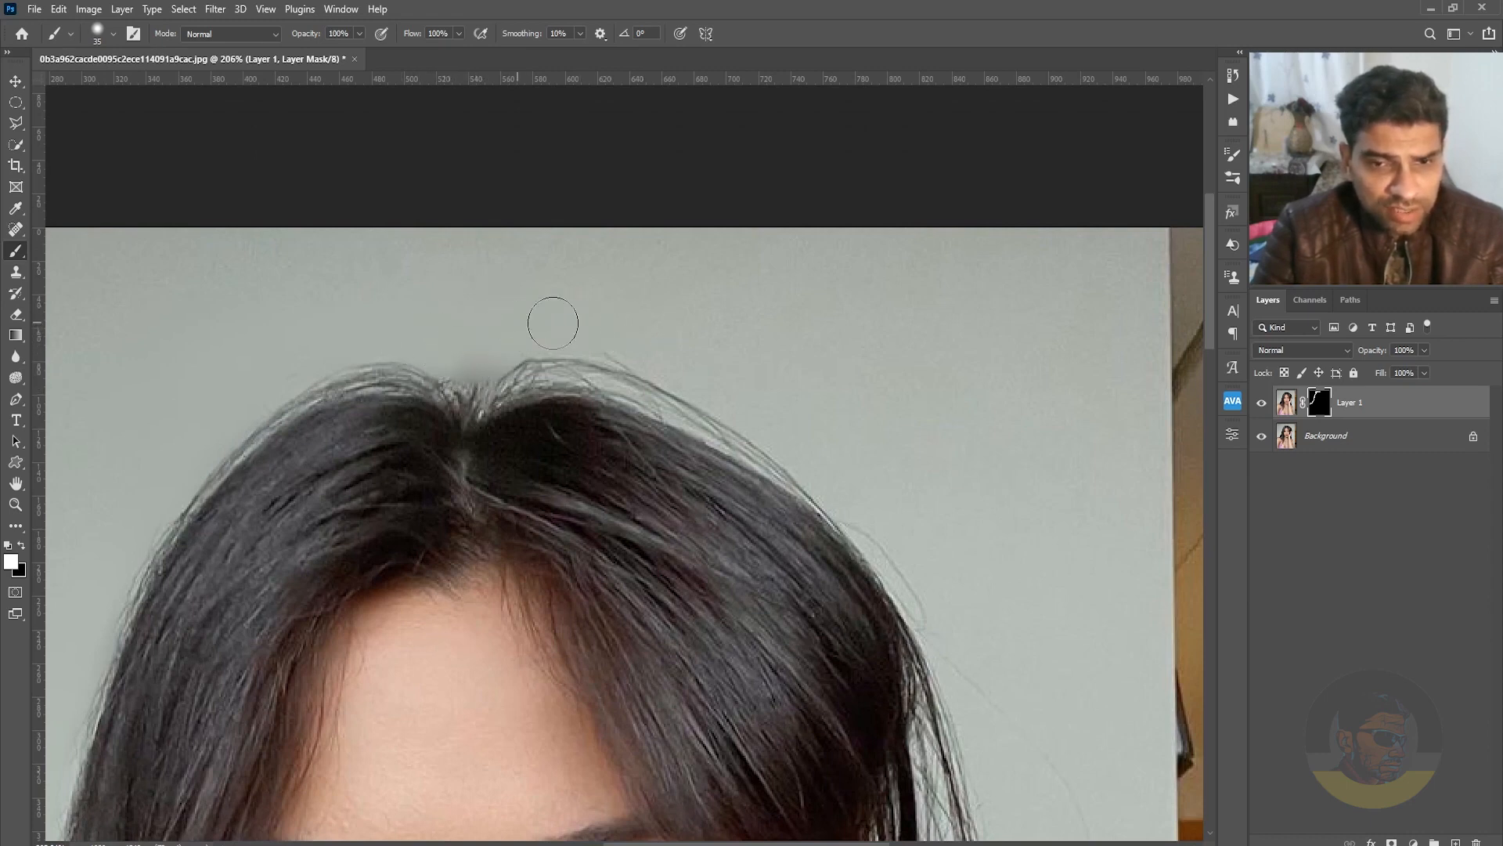
Set the brush hardness to 49% and paint out the flyaways along the upper-right edge of the hair on the mask.
{"action": "right_click", "coordinate": [639, 335]}
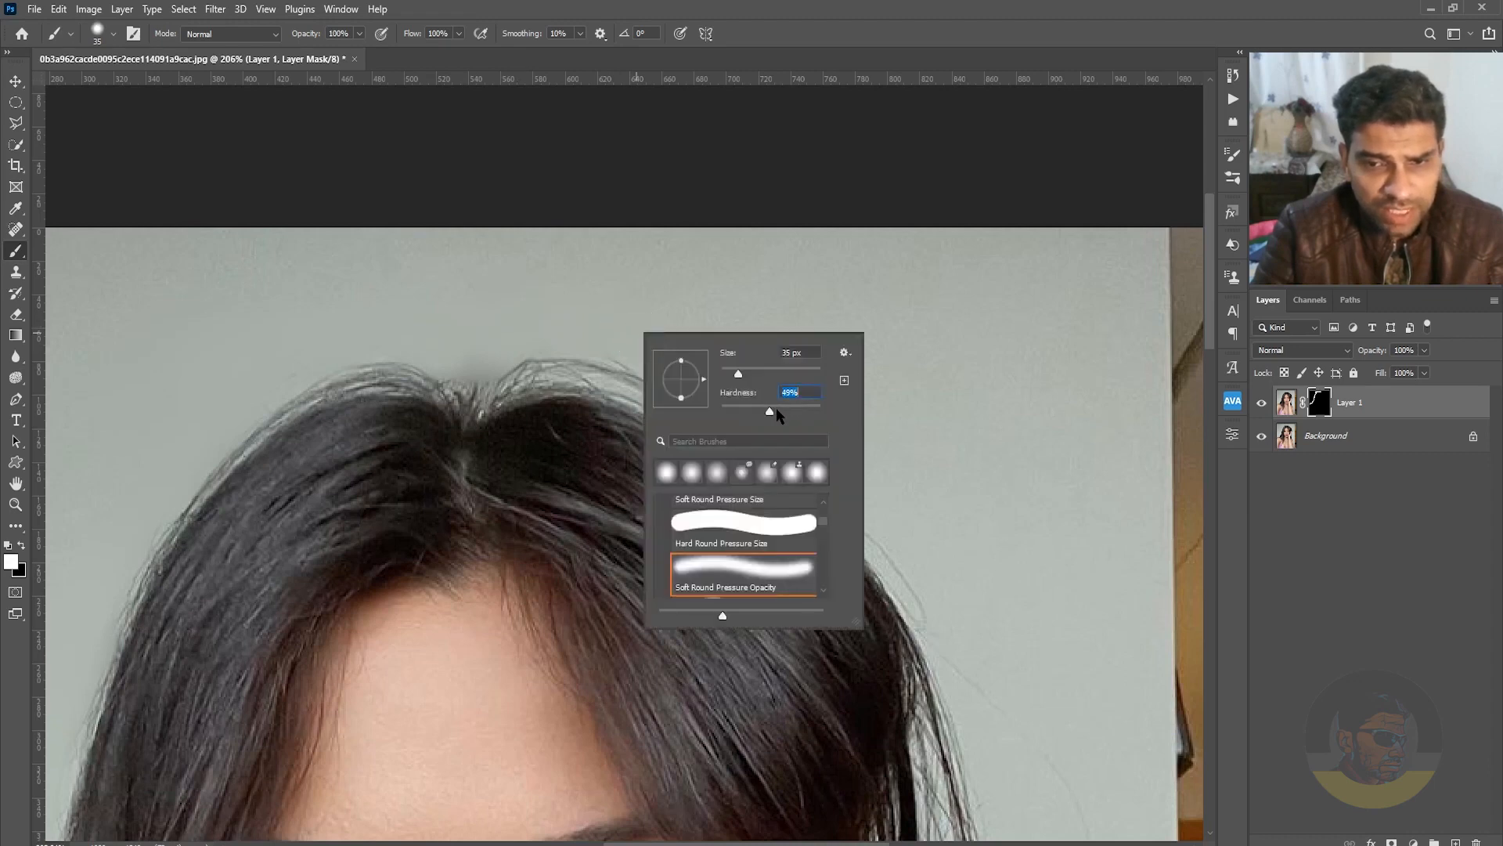
{"action": "key", "text": "Return"}
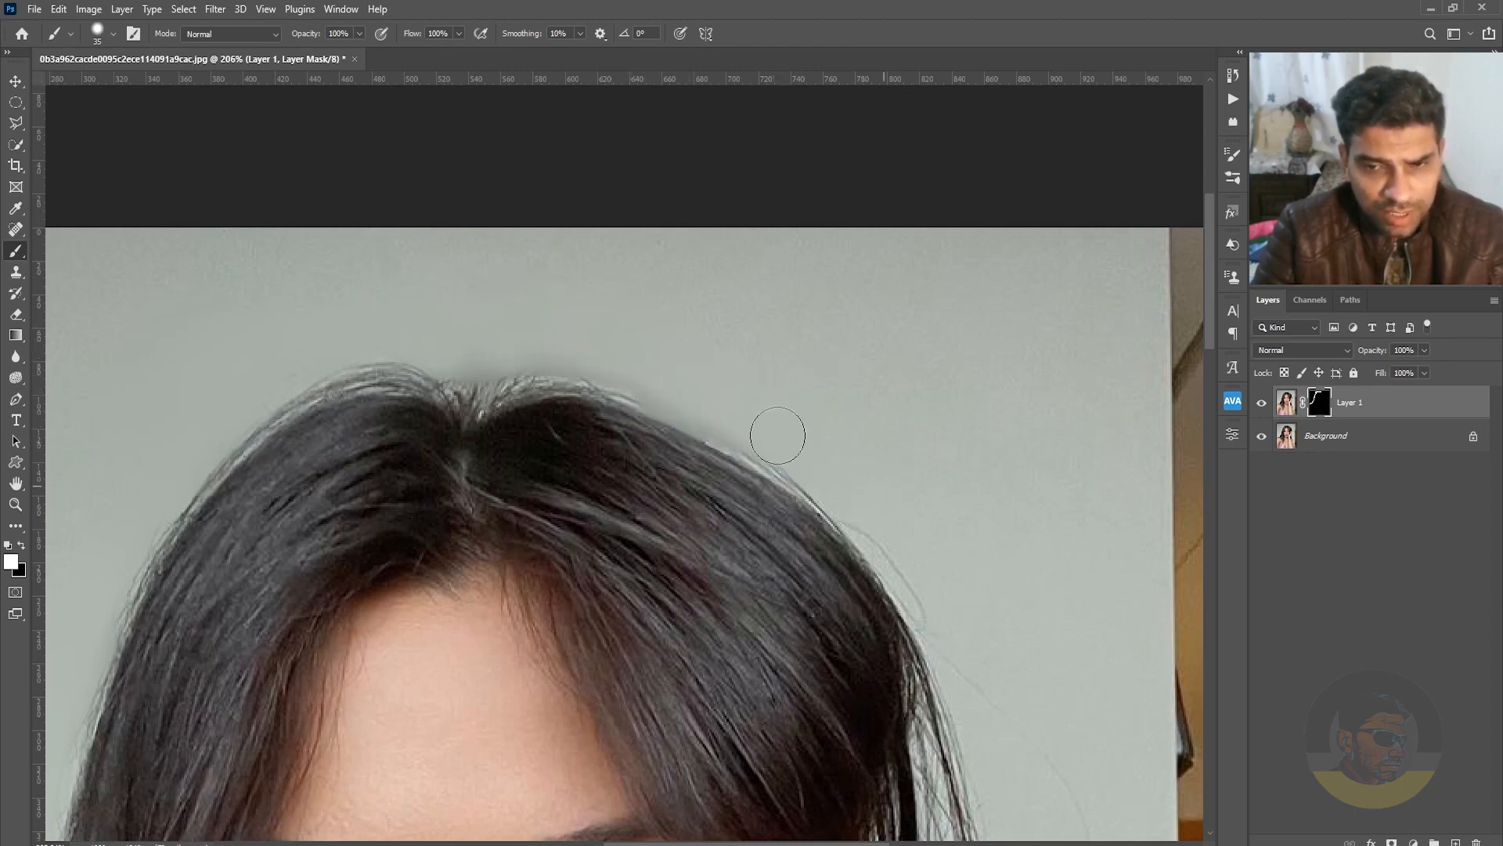
{"action": "left_click_drag", "start_coordinate": [888, 498], "coordinate": [449, 208]}
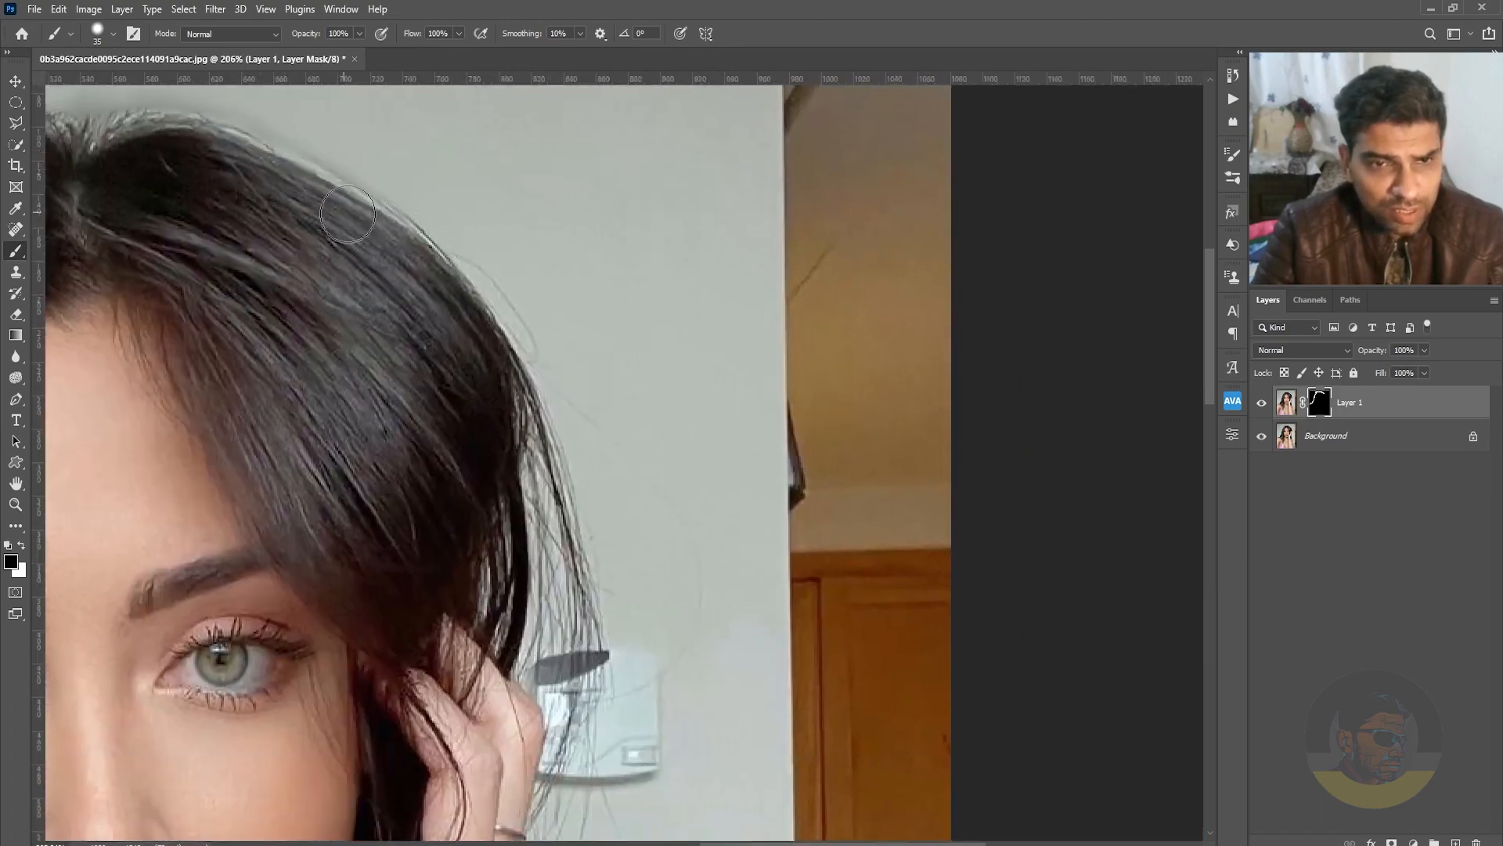
Clean the loose hairs beside the raised hand and wall fixture on the mask, alternating white to hide and black to restore.
{"action": "left_click_drag", "start_coordinate": [624, 509], "coordinate": [624, 228]}
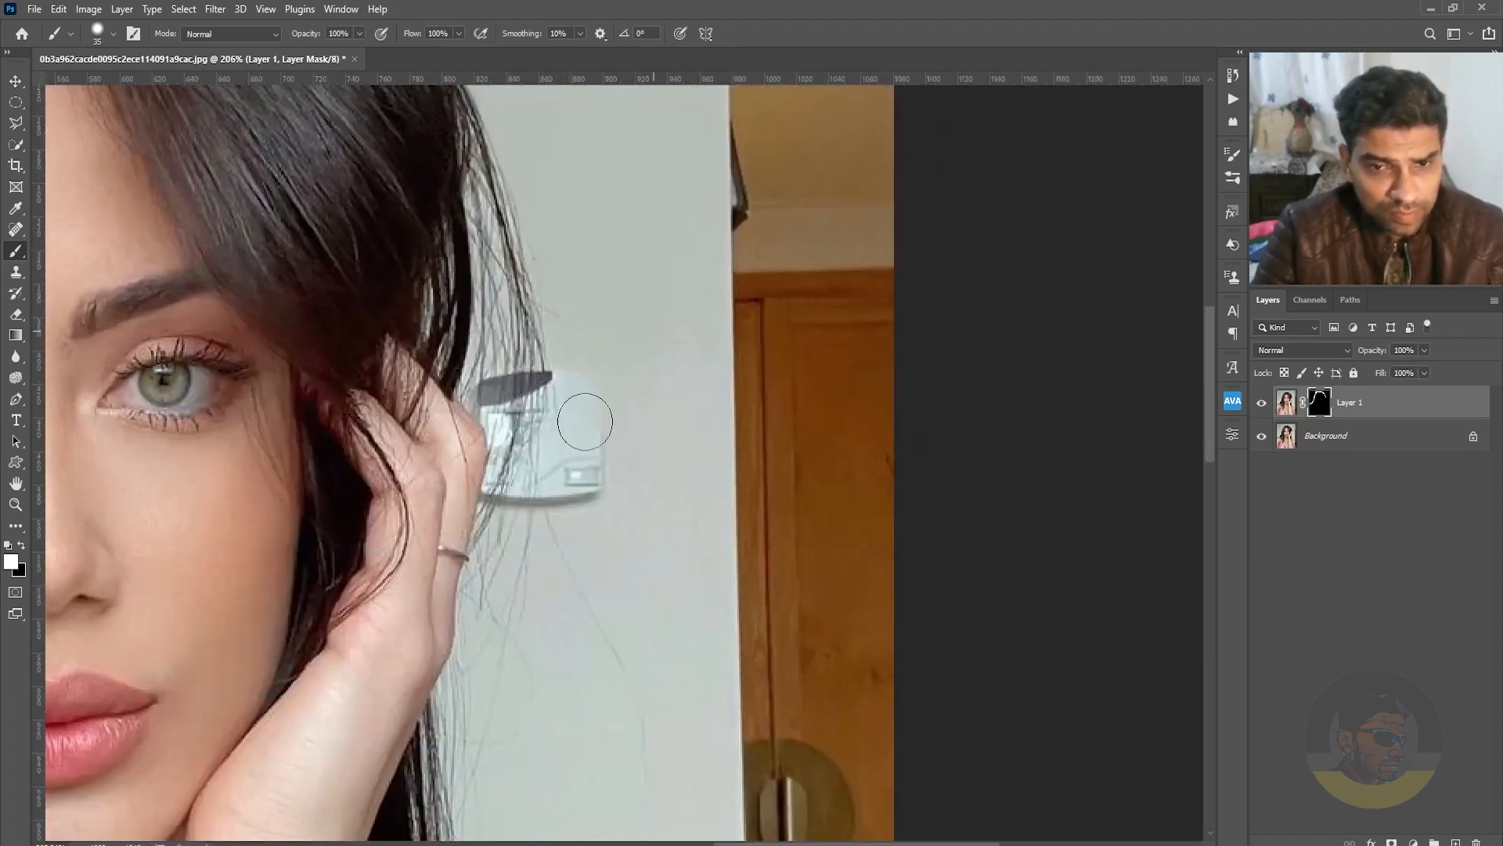
{"action": "mouse_move", "coordinate": [552, 329]}
{"action": "left_mouse_down"}
{"action": "mouse_move", "coordinate": [562, 425]}
{"action": "mouse_move", "coordinate": [523, 643]}
{"action": "left_mouse_up"}
{"action": "key", "text": "x"}
{"action": "mouse_move", "coordinate": [590, 487]}
{"action": "left_mouse_down"}
{"action": "mouse_move", "coordinate": [549, 472]}
{"action": "mouse_move", "coordinate": [566, 412]}
{"action": "mouse_move", "coordinate": [508, 341]}
{"action": "left_mouse_up"}
{"action": "left_click_drag", "start_coordinate": [616, 655], "coordinate": [658, 439]}
{"action": "key", "text": "x"}
{"action": "mouse_move", "coordinate": [551, 441]}
{"action": "left_mouse_down"}
{"action": "mouse_move", "coordinate": [543, 505]}
{"action": "mouse_move", "coordinate": [547, 342]}
{"action": "left_mouse_up"}
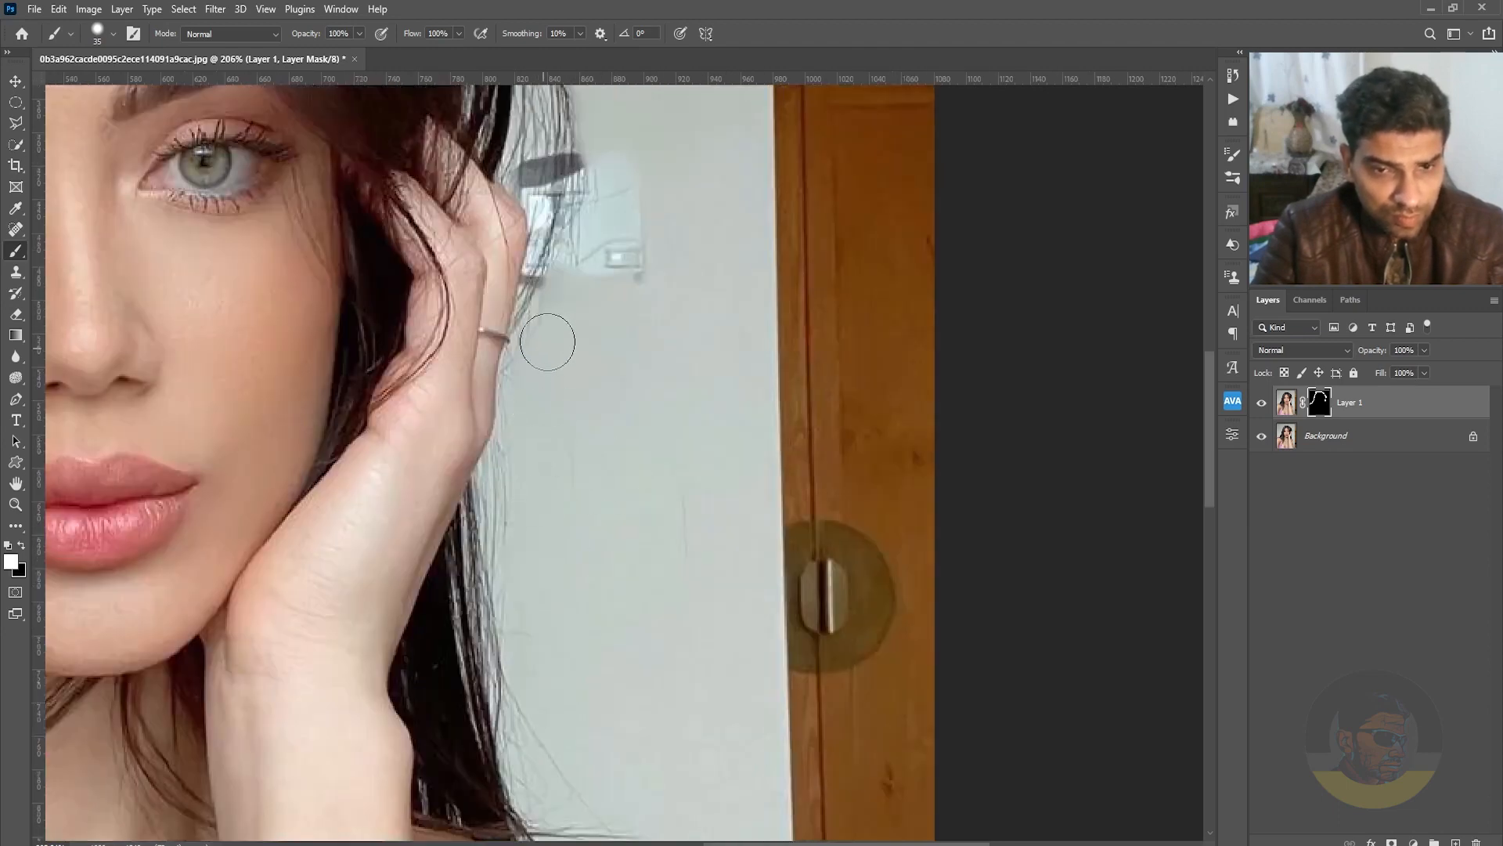
Paint white on the mask over the stray hairs on the wall from below the hand down to the right shoulder.
{"action": "left_click_drag", "start_coordinate": [631, 517], "coordinate": [678, 374]}
{"action": "mouse_move", "coordinate": [557, 345]}
{"action": "left_mouse_down"}
{"action": "mouse_move", "coordinate": [614, 579]}
{"action": "mouse_move", "coordinate": [662, 646]}
{"action": "left_mouse_up"}
{"action": "left_click_drag", "start_coordinate": [708, 664], "coordinate": [687, 492]}
{"action": "left_click_drag", "start_coordinate": [613, 557], "coordinate": [685, 575]}
{"action": "left_click_drag", "start_coordinate": [656, 689], "coordinate": [809, 383]}
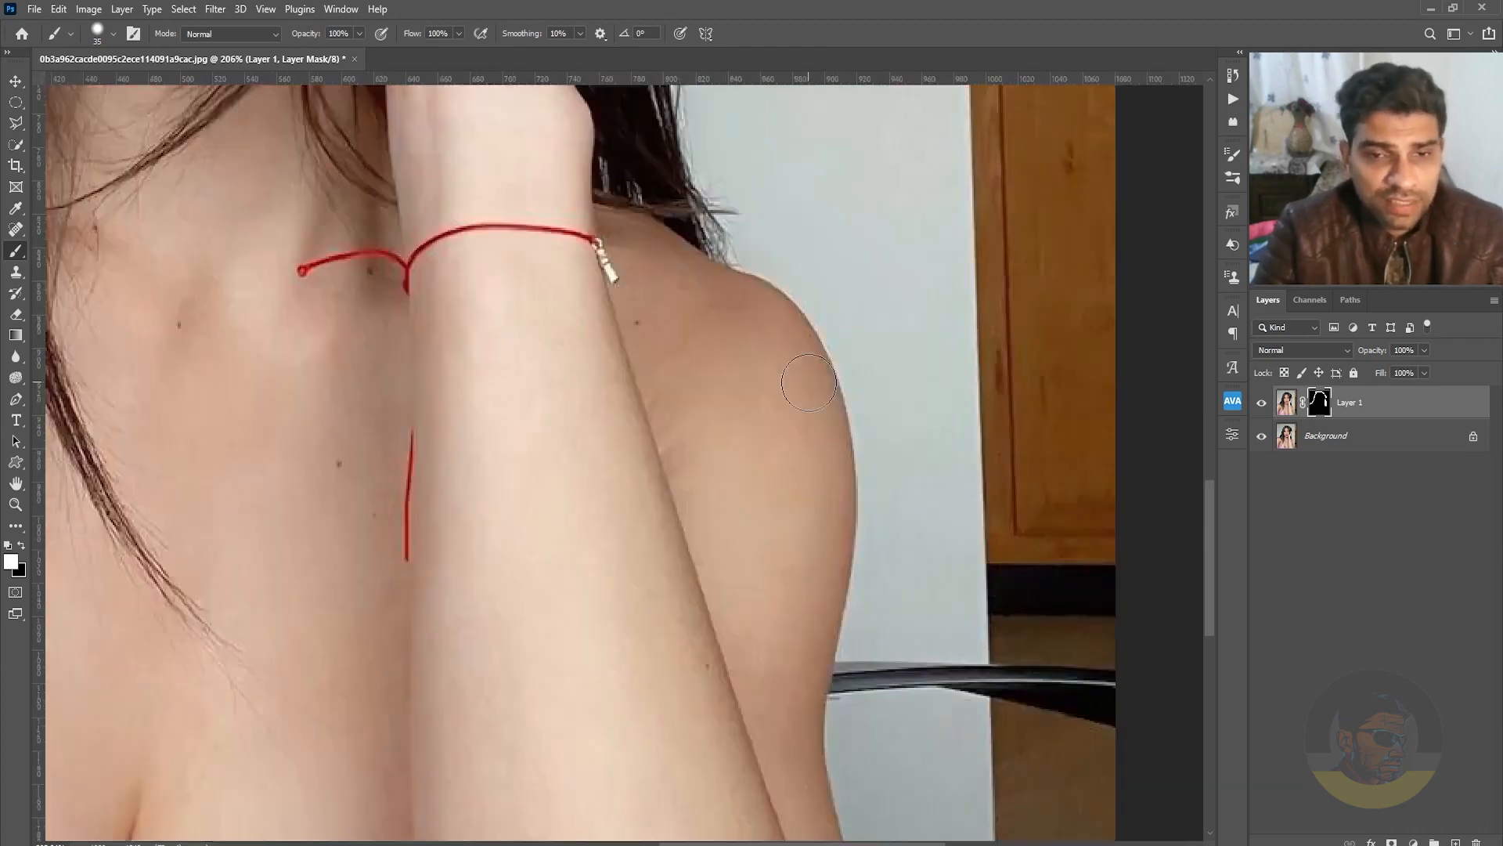
Fit the whole portrait in view and toggle Layer 1 off and on to compare the retouch with the original.
{"action": "key", "text": "ctrl+0"}
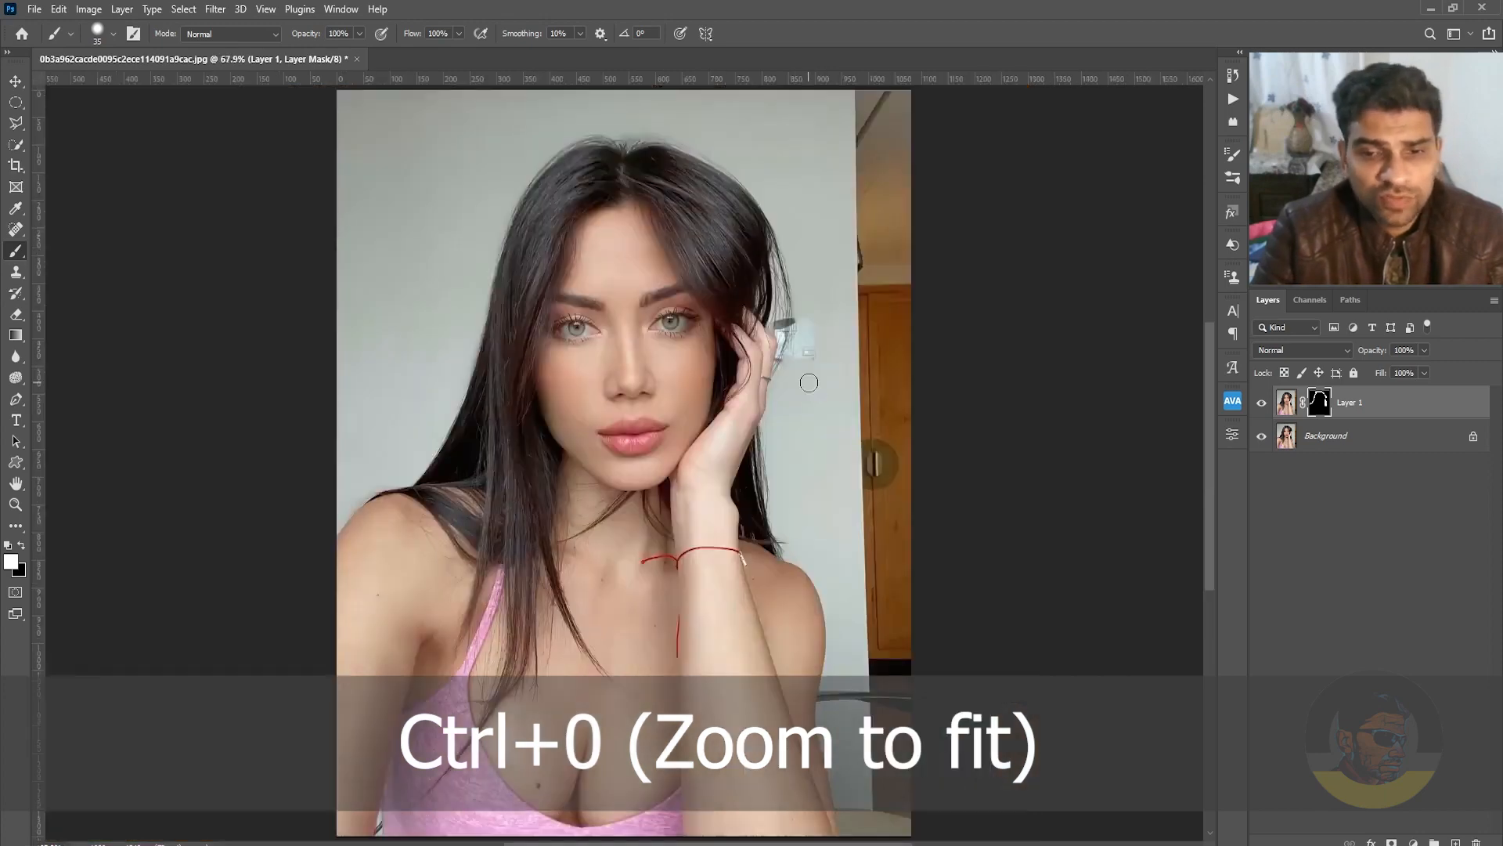
{"action": "key", "text": "v"}
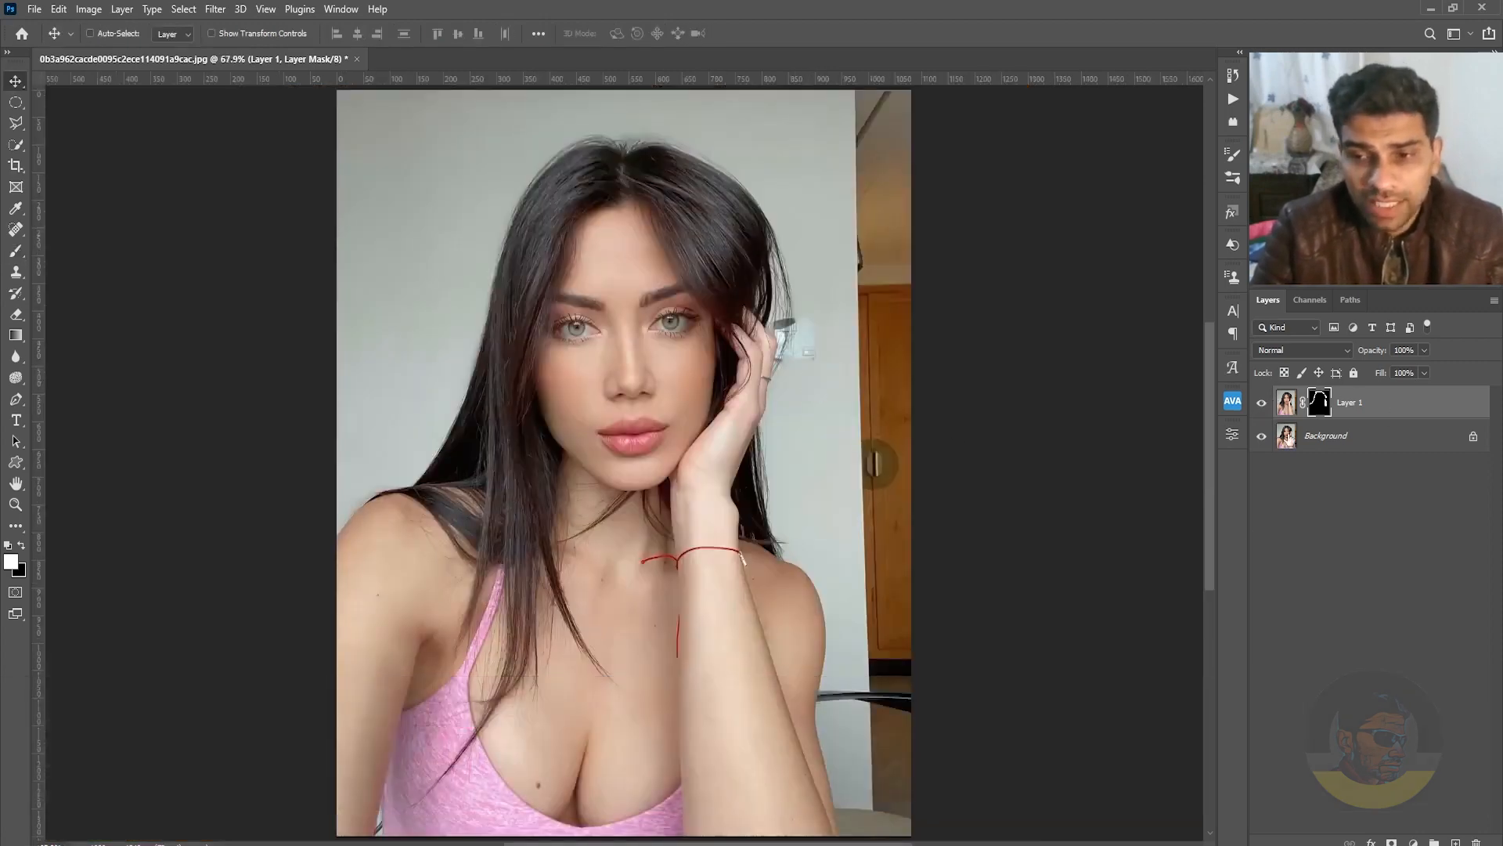
{"action": "left_click", "coordinate": [1263, 406]}
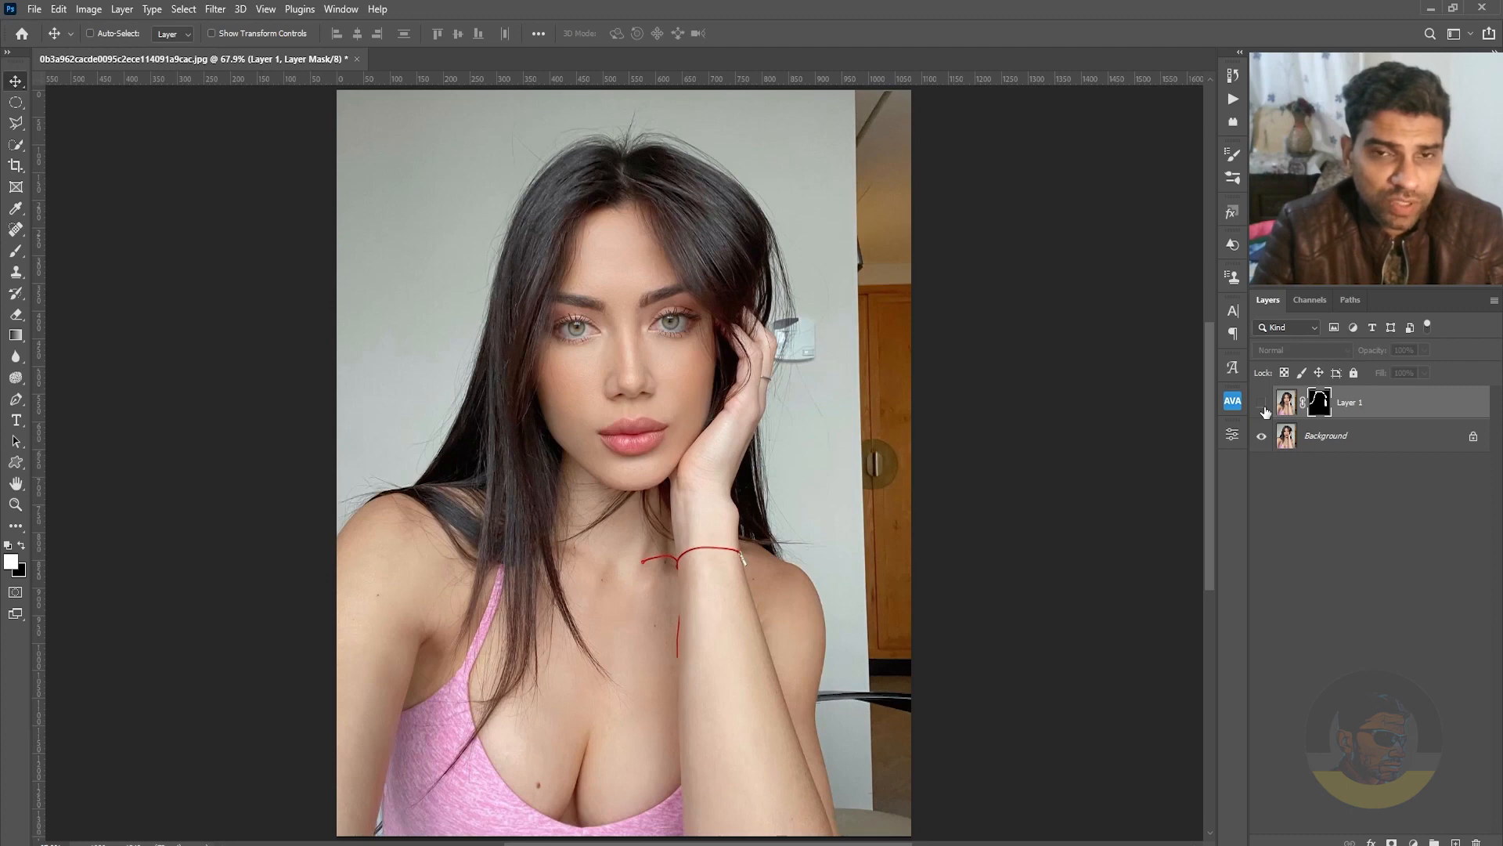
{"action": "left_click", "coordinate": [1262, 403]}
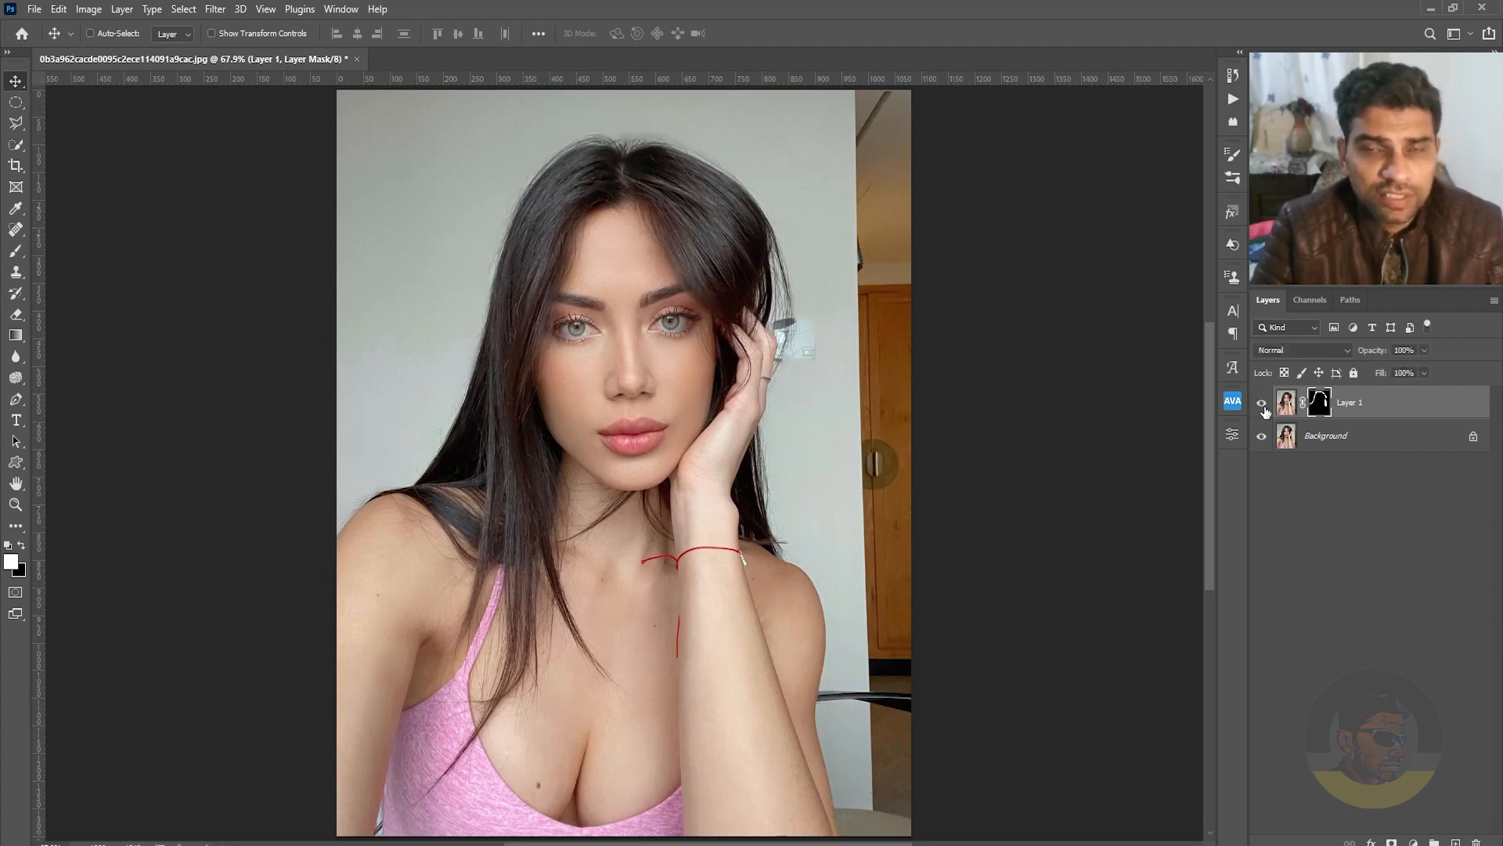